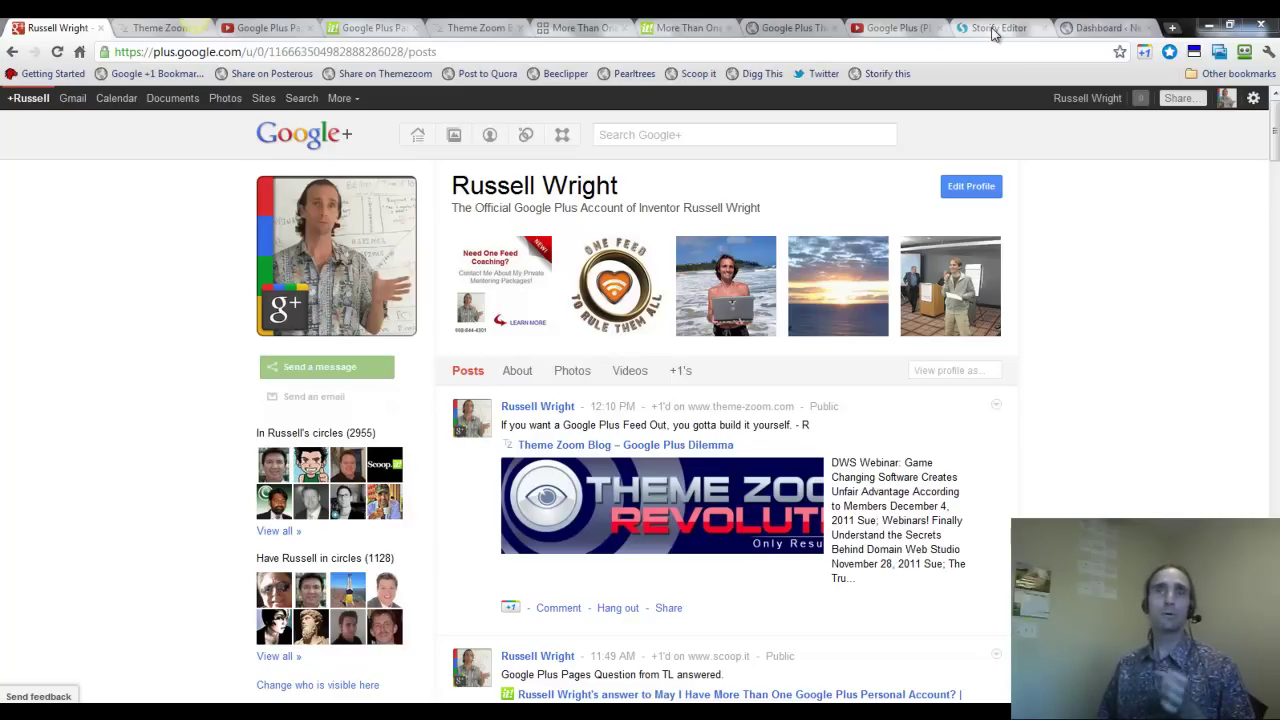
Step: Check which account is signed in on Google+, then return to the round-up story editor
click(993, 28)
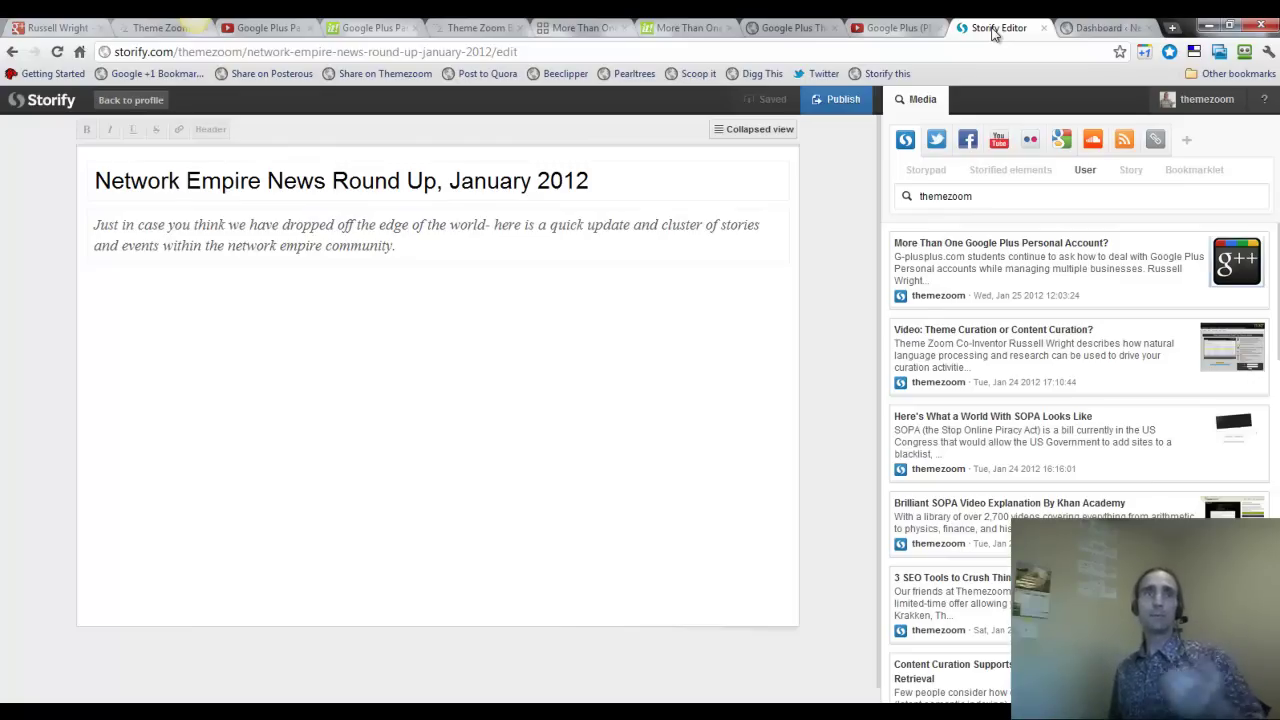
click(45, 29)
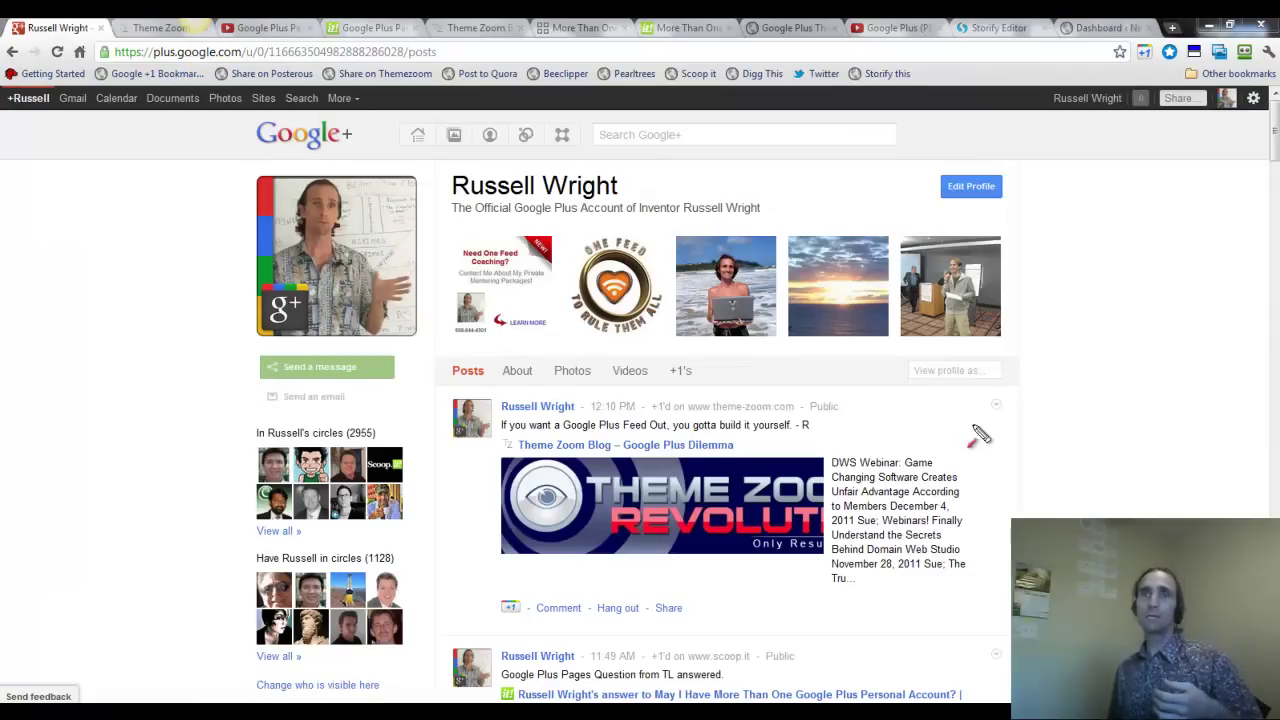
drag(822, 278, 1133, 116)
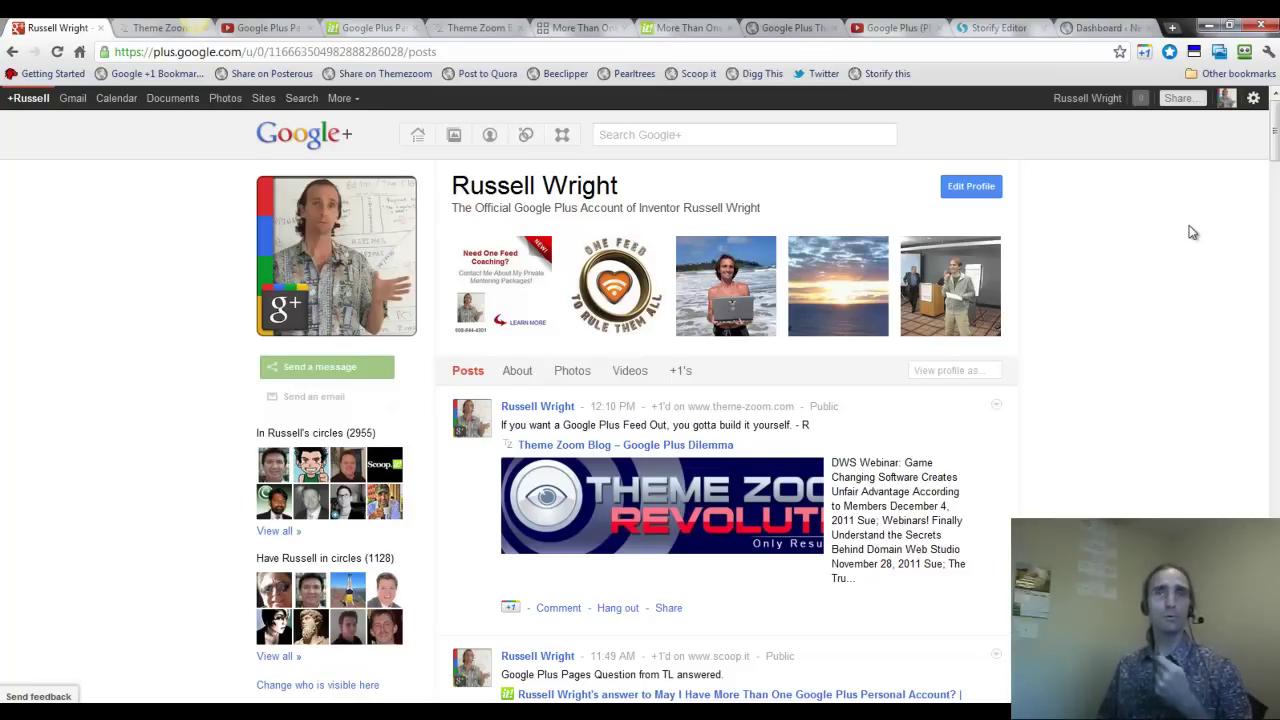
click(1005, 31)
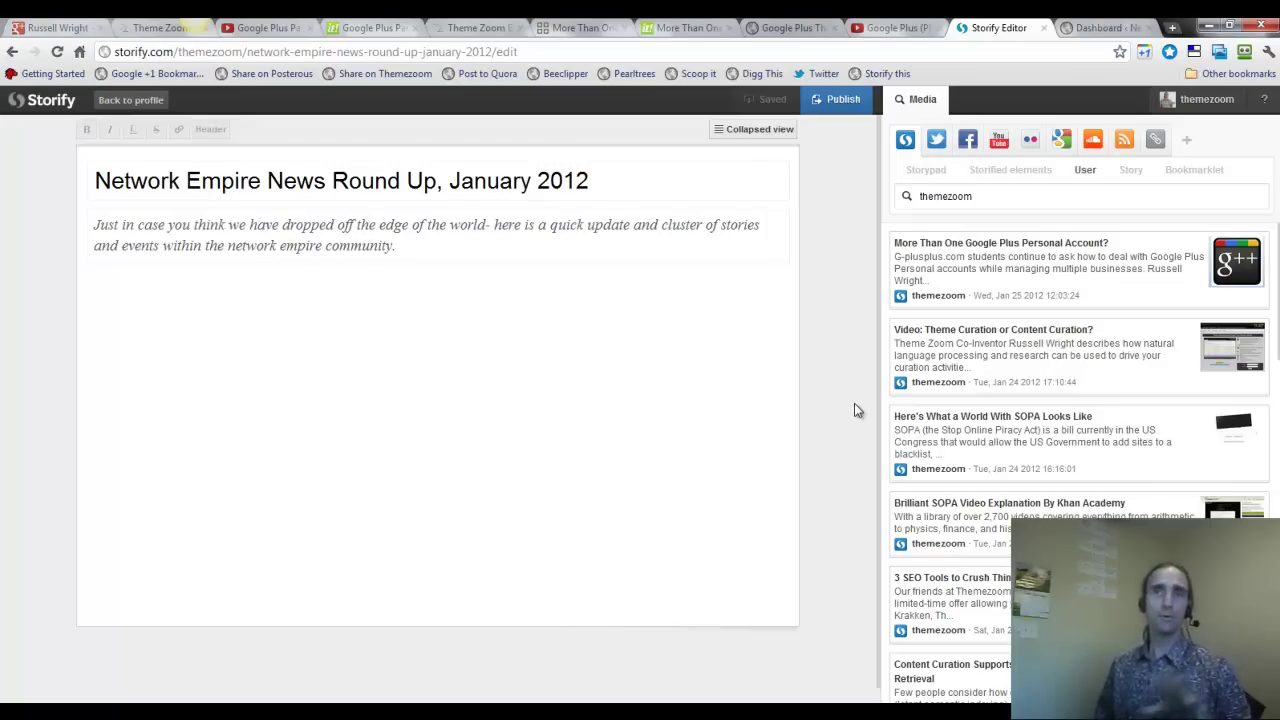
Step: Add the 'More Than One Google Plus Personal Account?' story below the intro and switch to the profile window
drag(1100, 266, 494, 403)
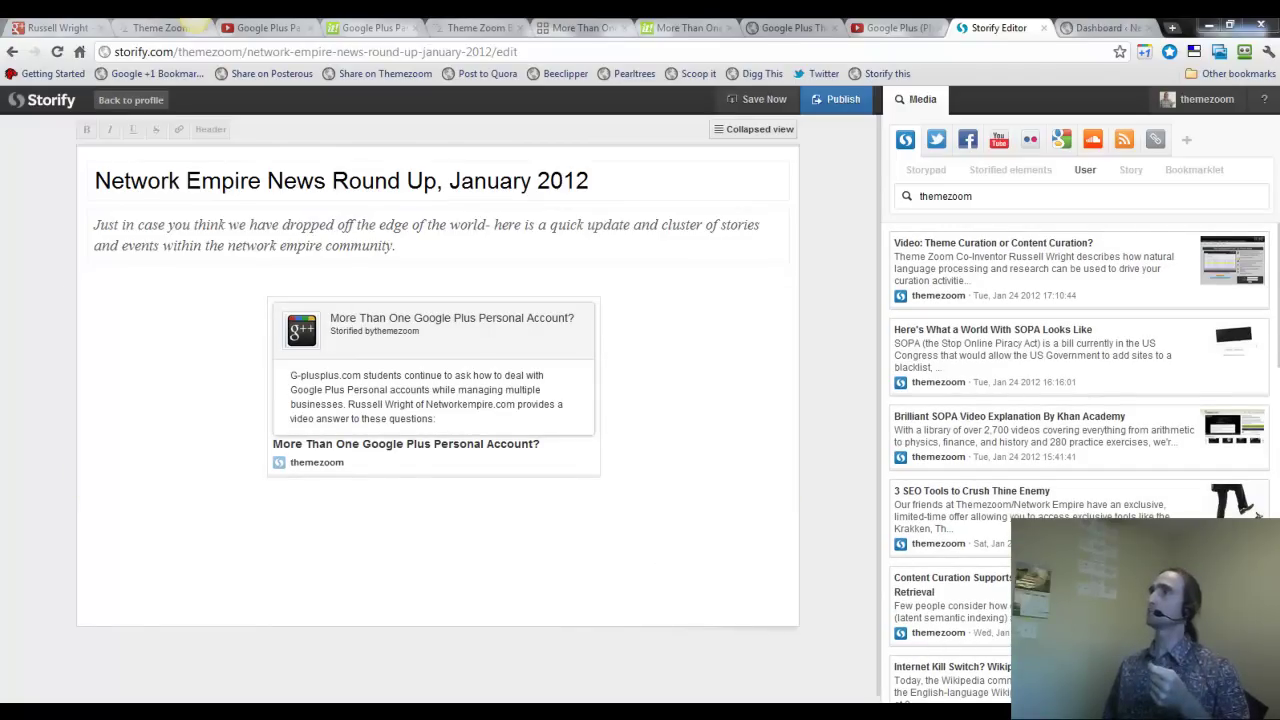
key(alt+Tab)
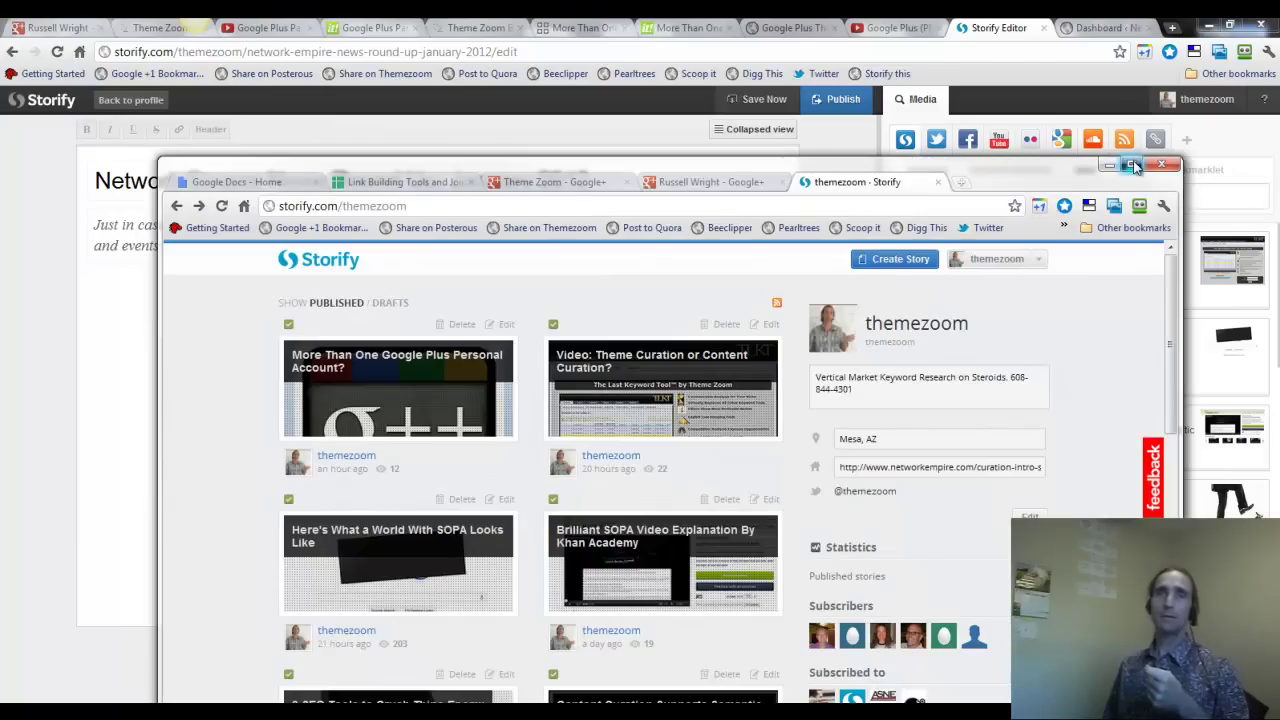
Step: Maximize the profile window and read through the published 'More Than One Google Plus Personal Account?' story
click(1133, 165)
click(310, 208)
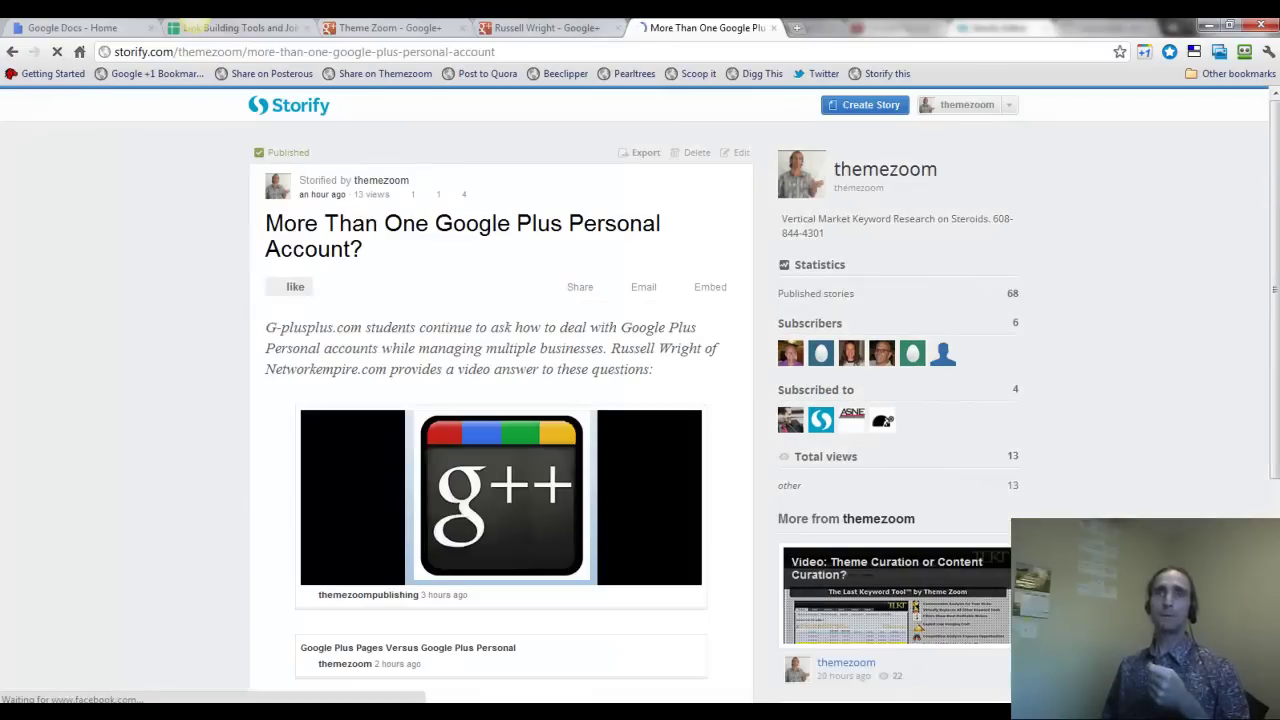
scroll(1268, 226, down, 1)
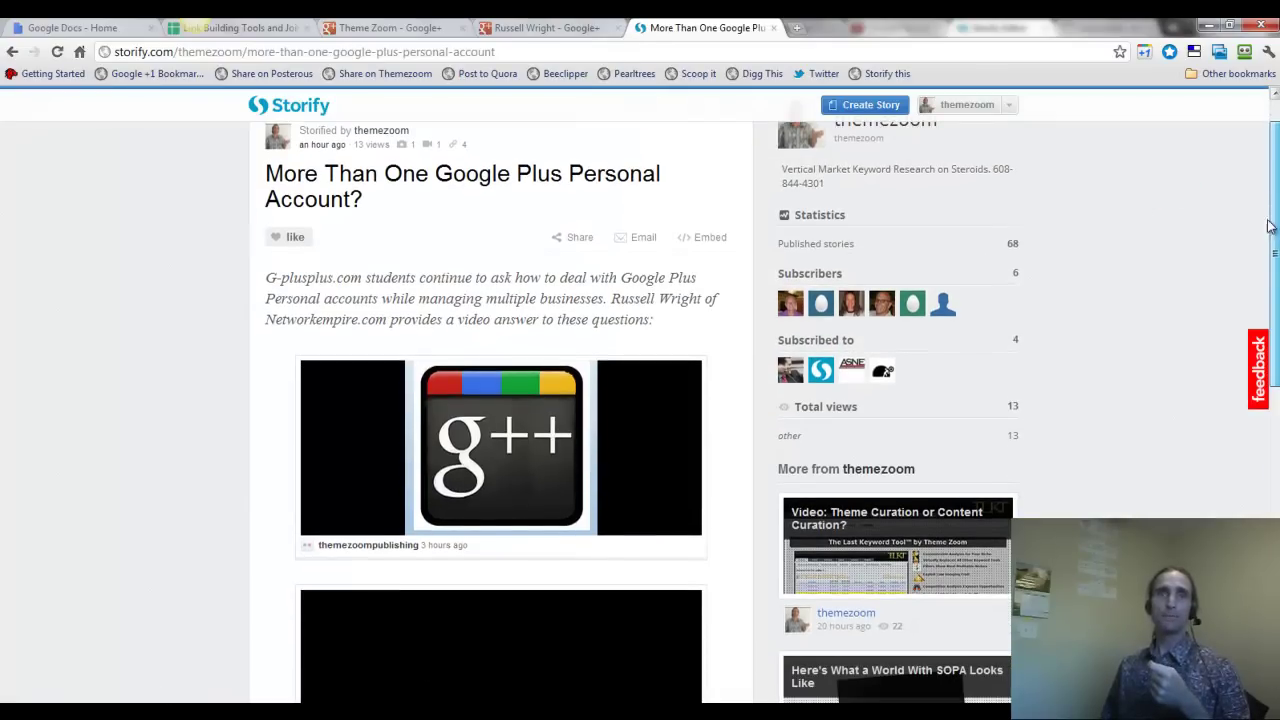
scroll(1268, 222, down, 1)
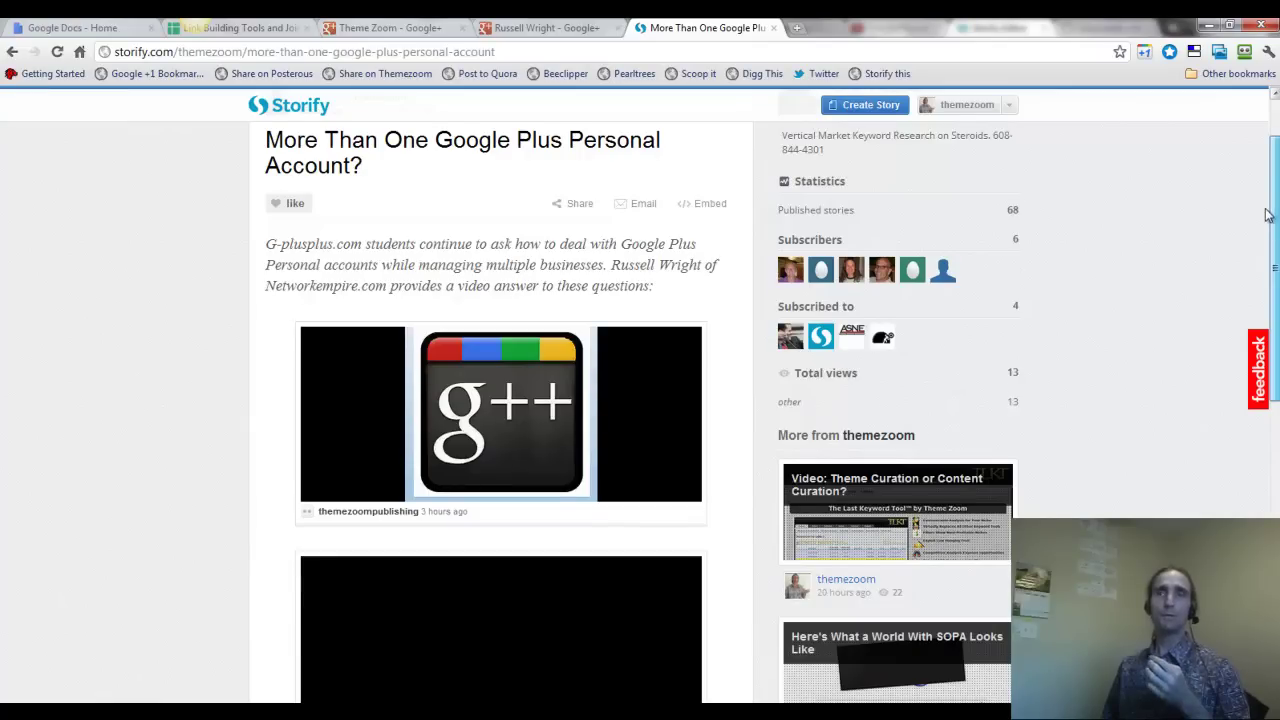
scroll(1268, 215, up, 2)
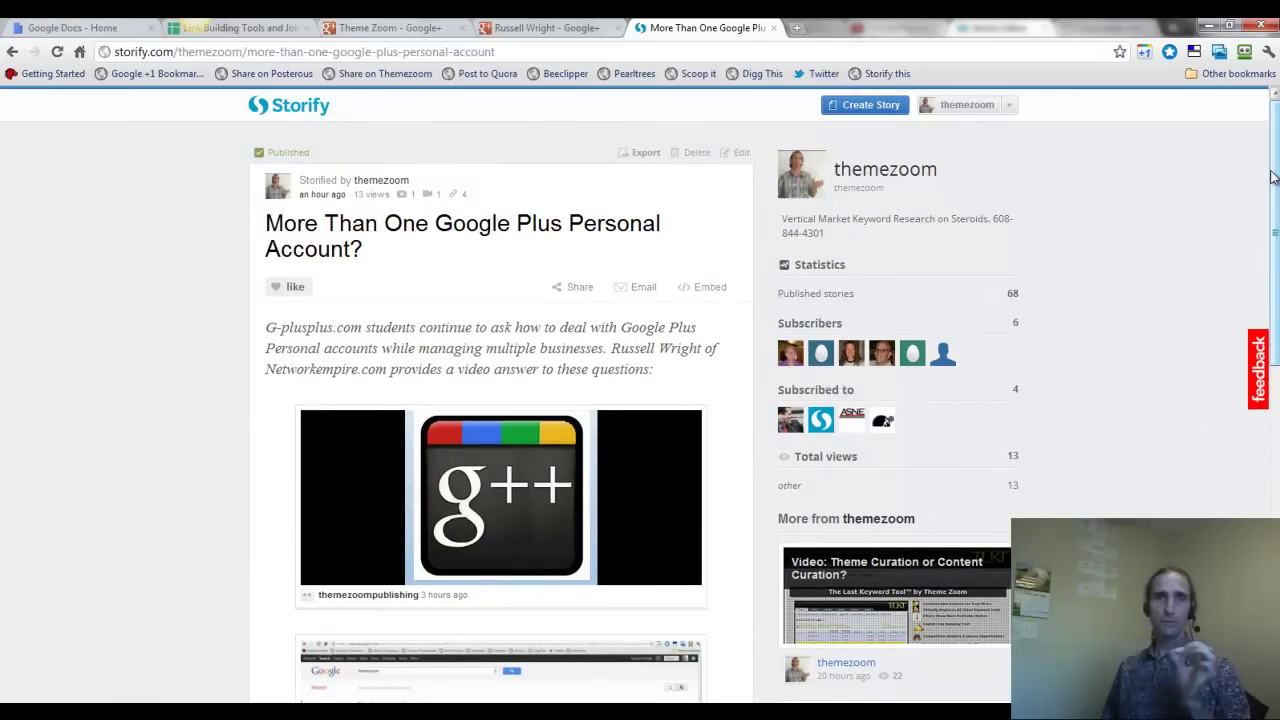
scroll(1274, 230, down, 3)
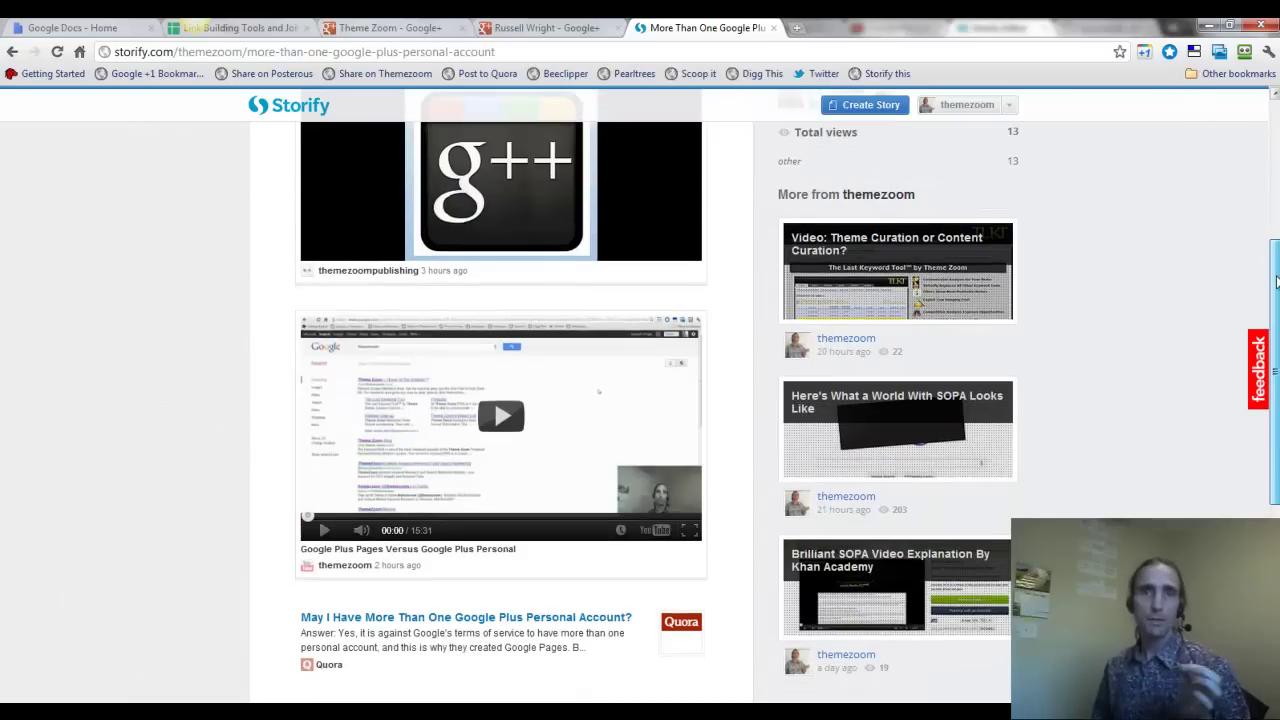
scroll(1276, 282, up, 3)
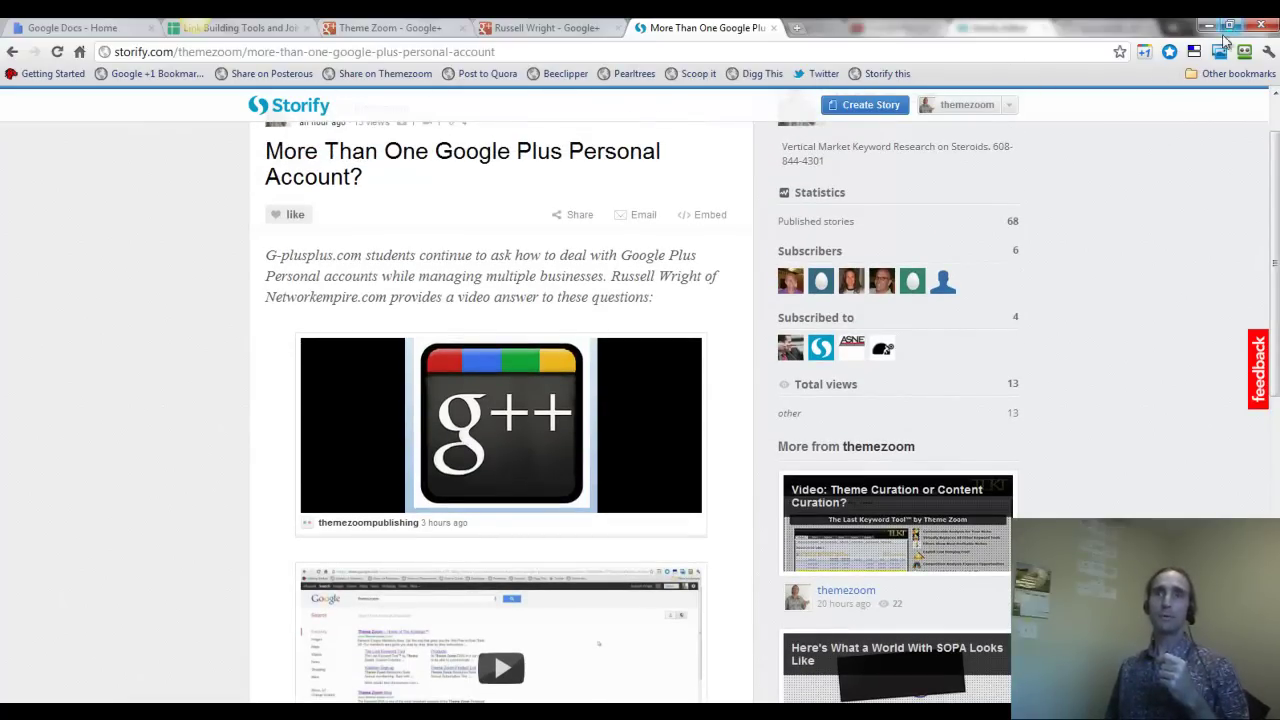
scroll(1262, 370, down, 4)
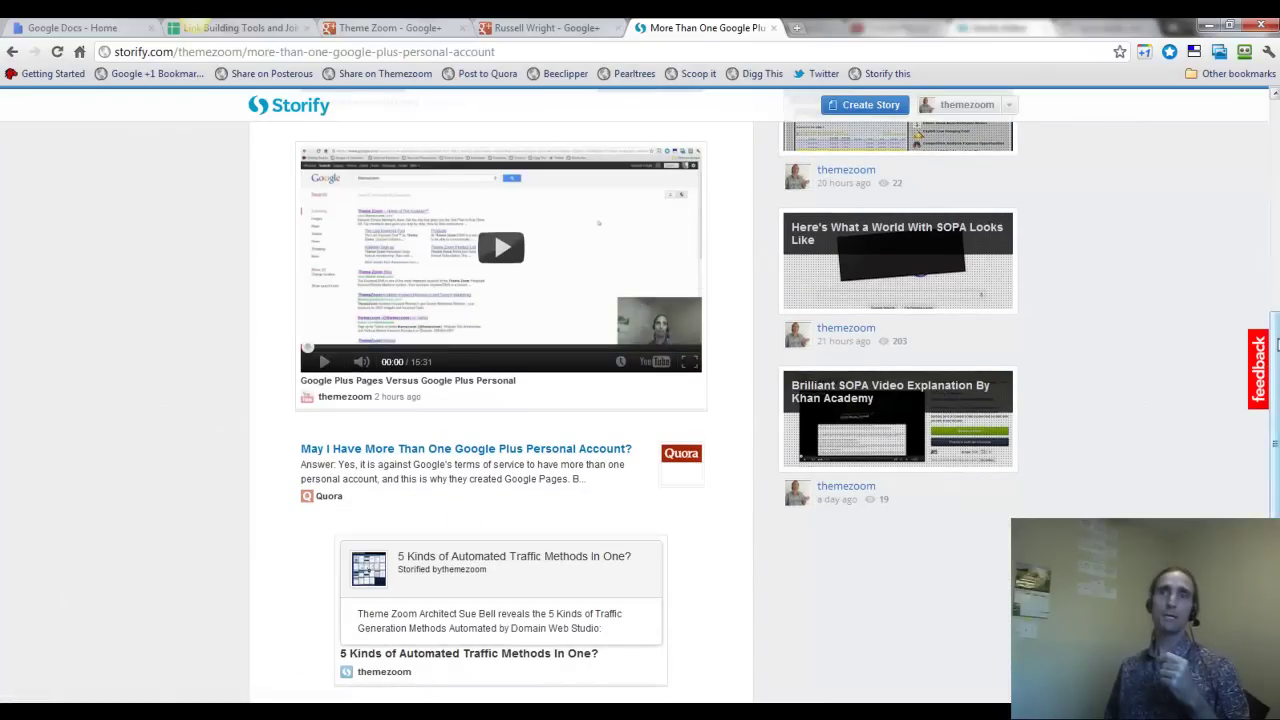
drag(1272, 342, 1272, 100)
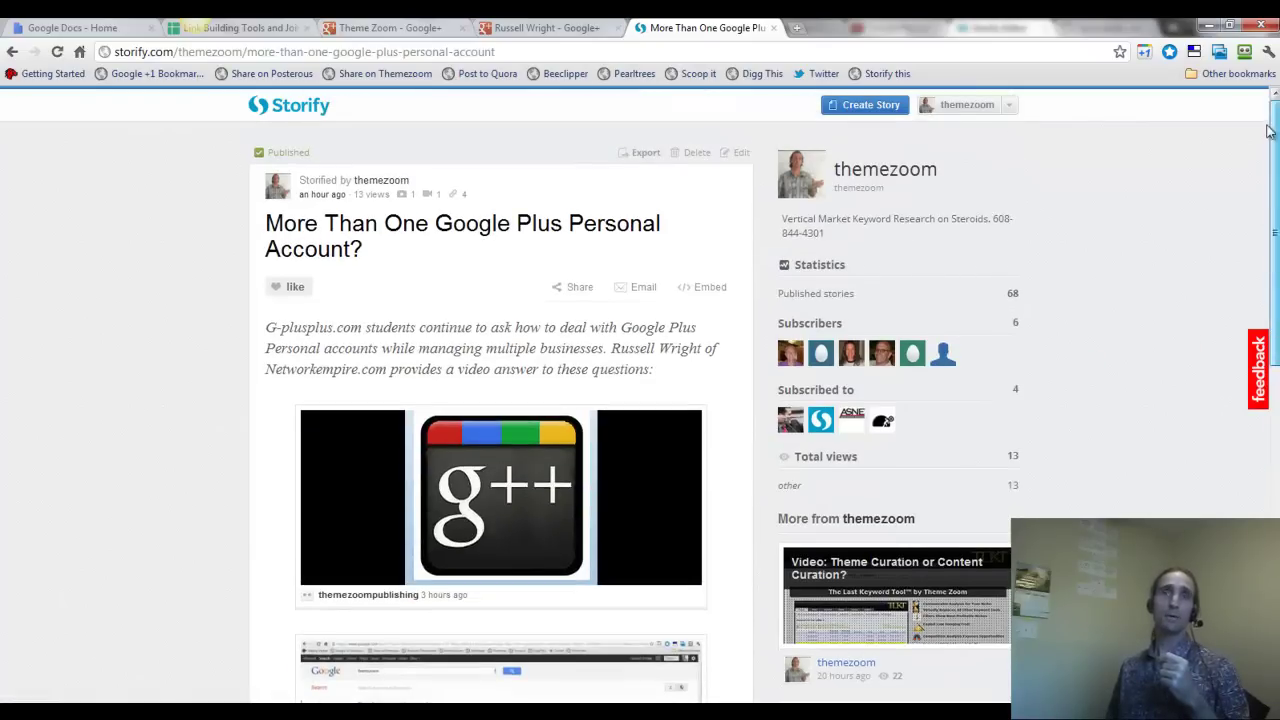
click(1231, 24)
Step: Move the story window aside and annotate dragging a media item into the round-up story
drag(686, 161, 791, 178)
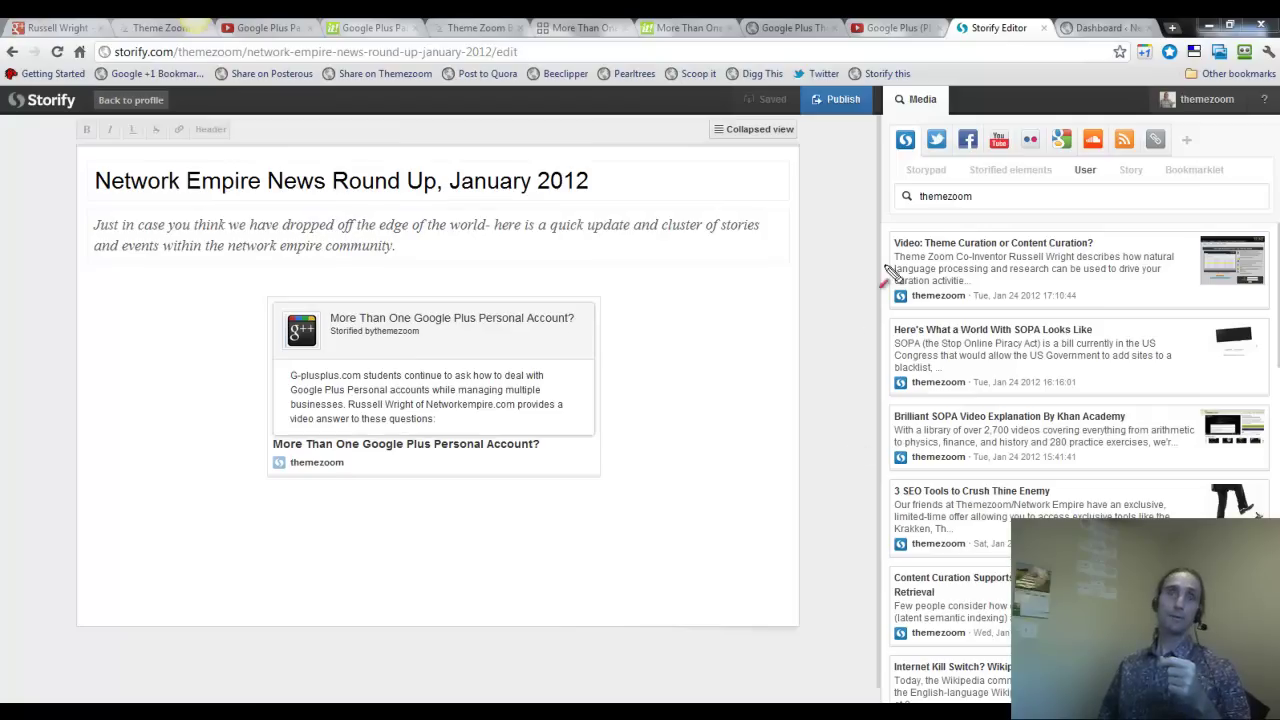
drag(886, 263, 620, 345)
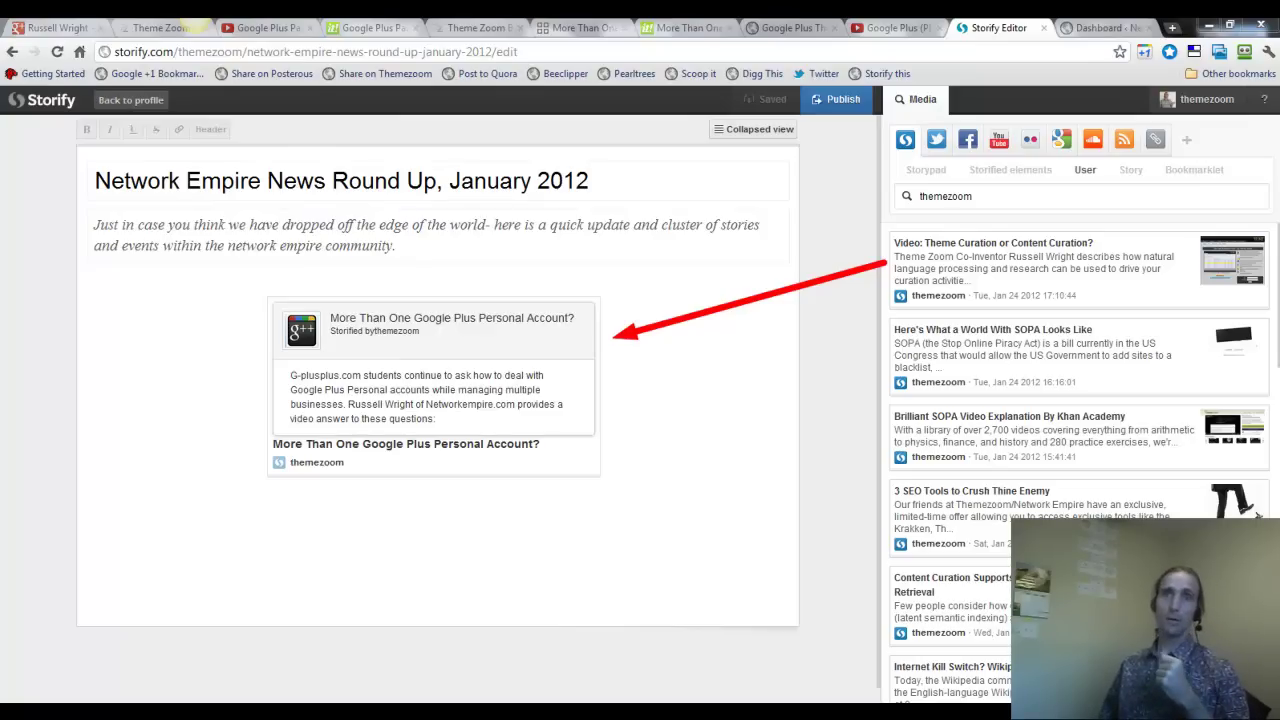
key(Escape)
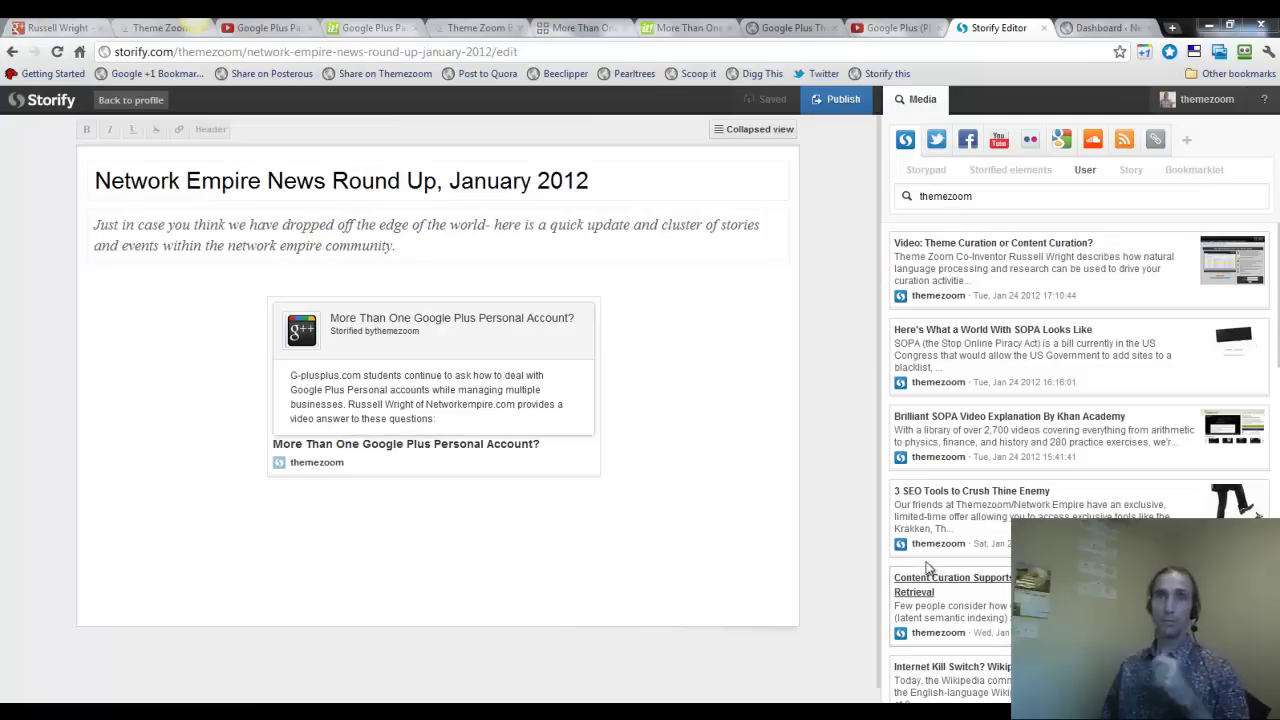
Step: Place 'Video: Theme Curation or Content Curation?' below the first embedded story
drag(1062, 256, 720, 540)
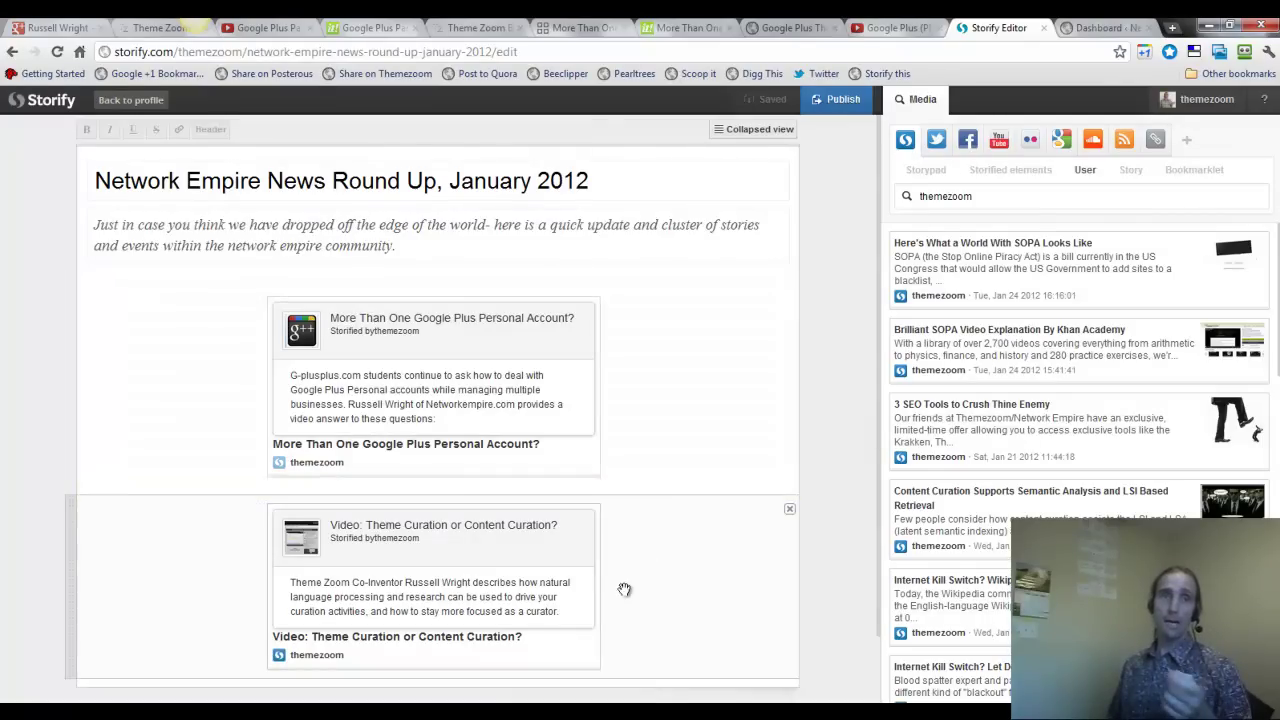
scroll(623, 586, down, 2)
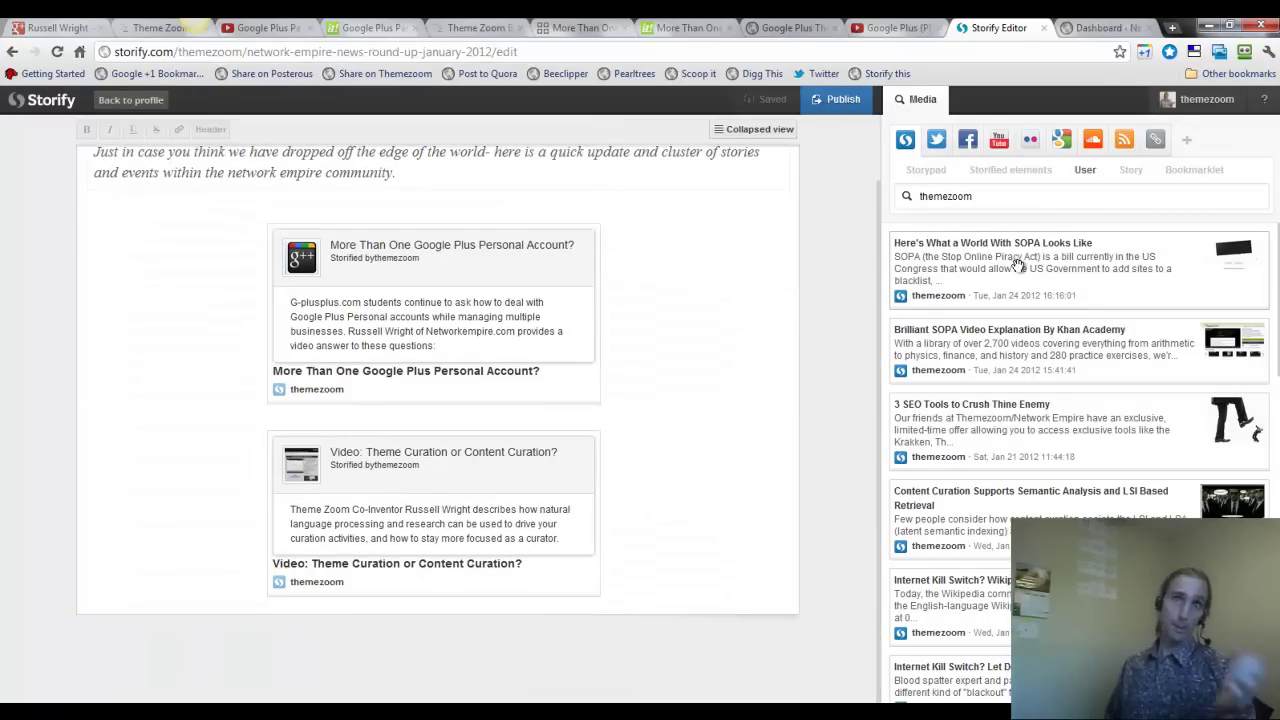
Step: Add 'Here's What a World With SOPA Looks Like' below the Theme Curation story
drag(1000, 283, 480, 640)
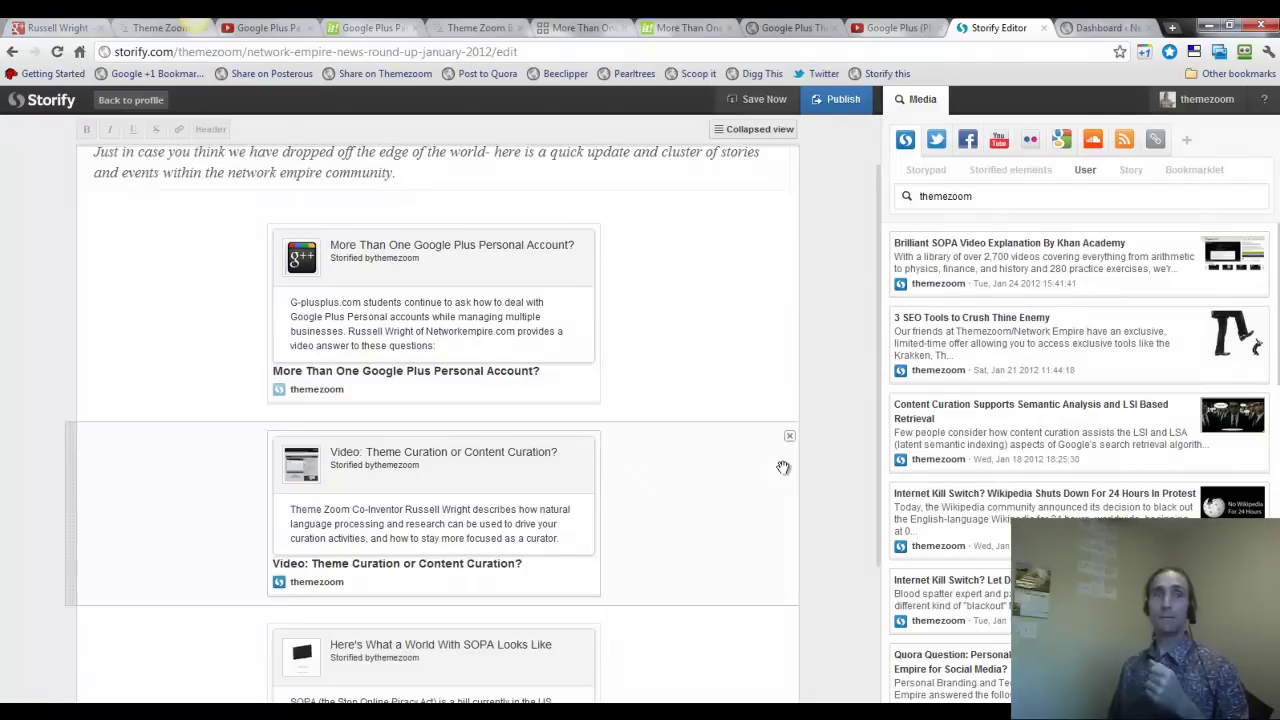
scroll(782, 440, down, 2)
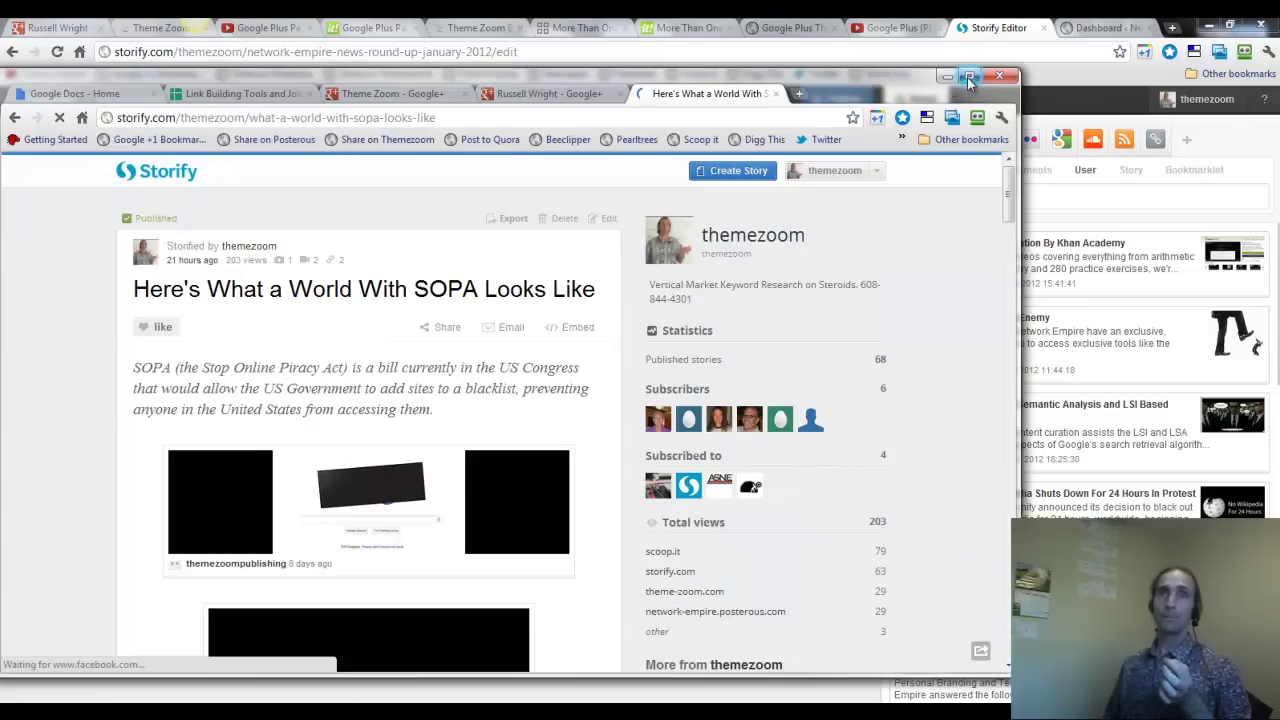
Step: Maximize the published SOPA story and mark its 'SOPA and PIPA' video with arrows
click(968, 78)
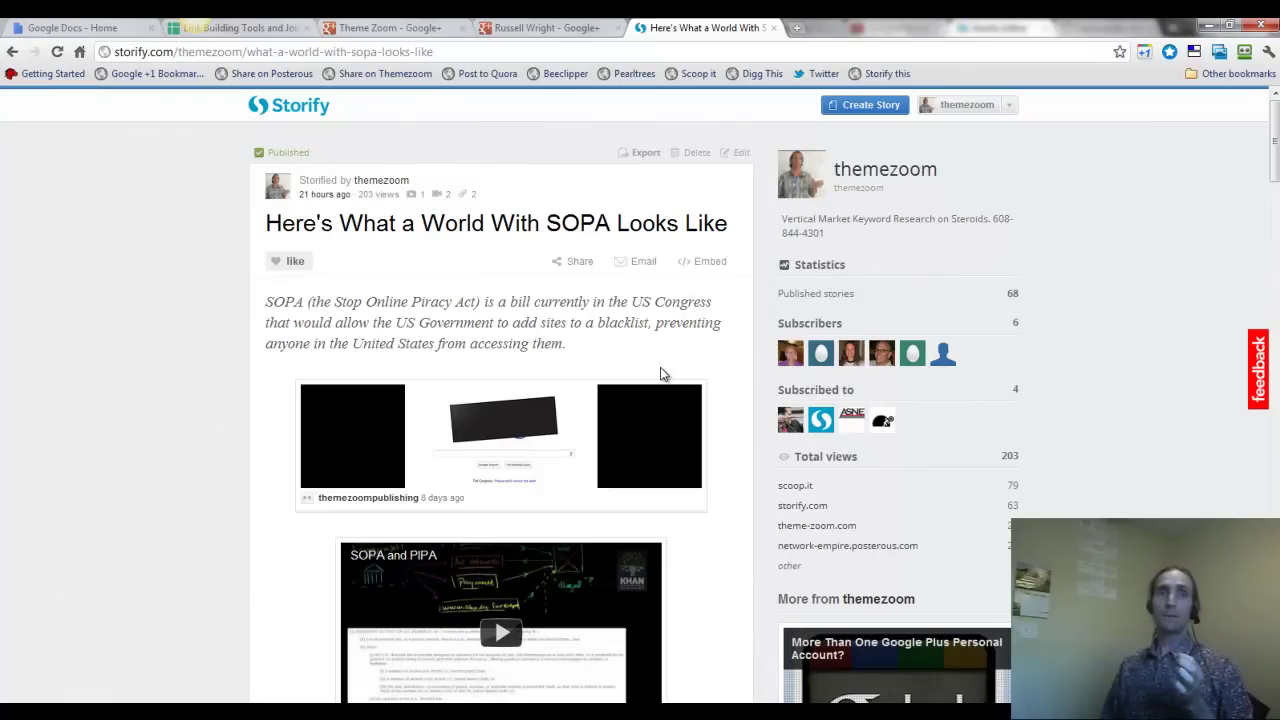
scroll(540, 374, down, 3)
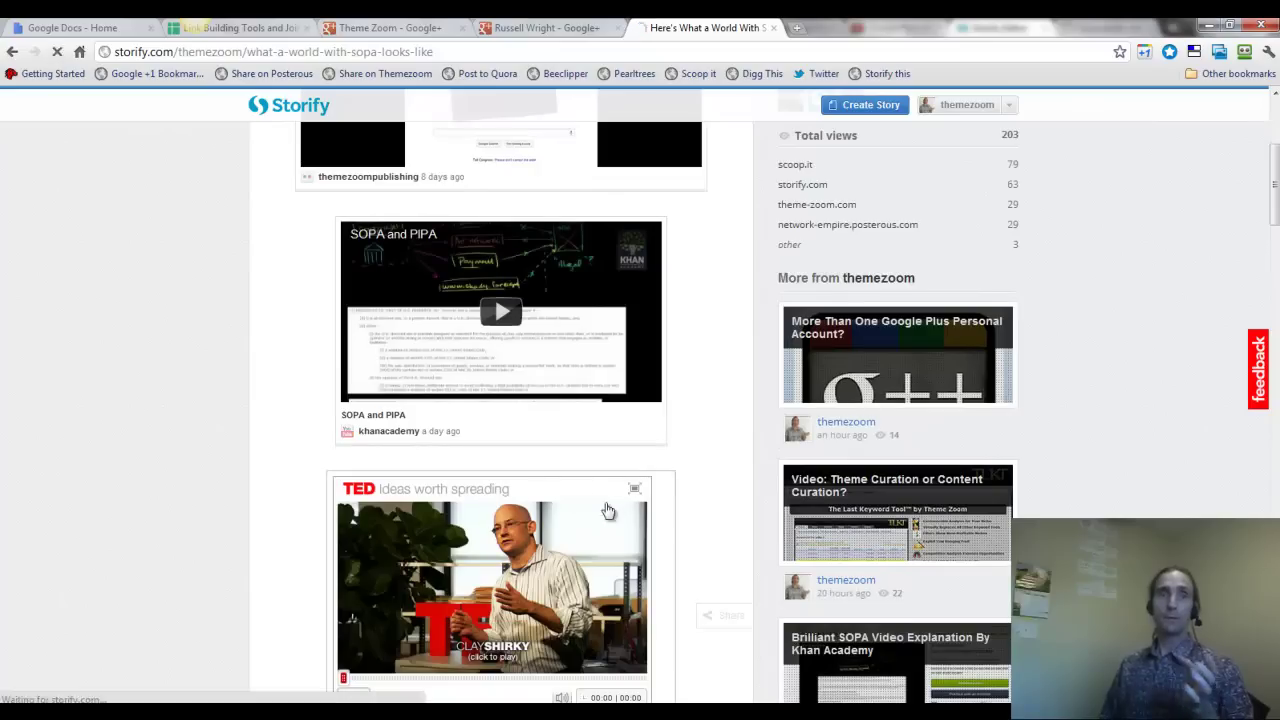
scroll(603, 612, up, 1)
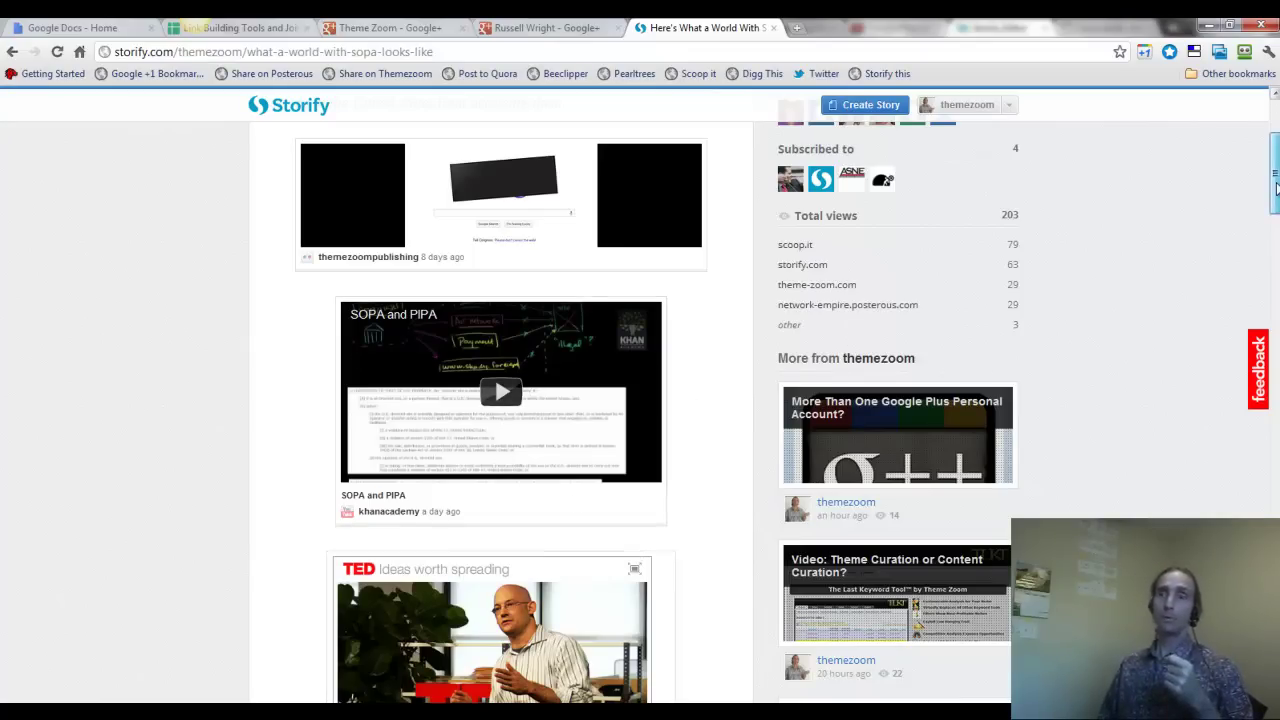
drag(1276, 185, 1276, 168)
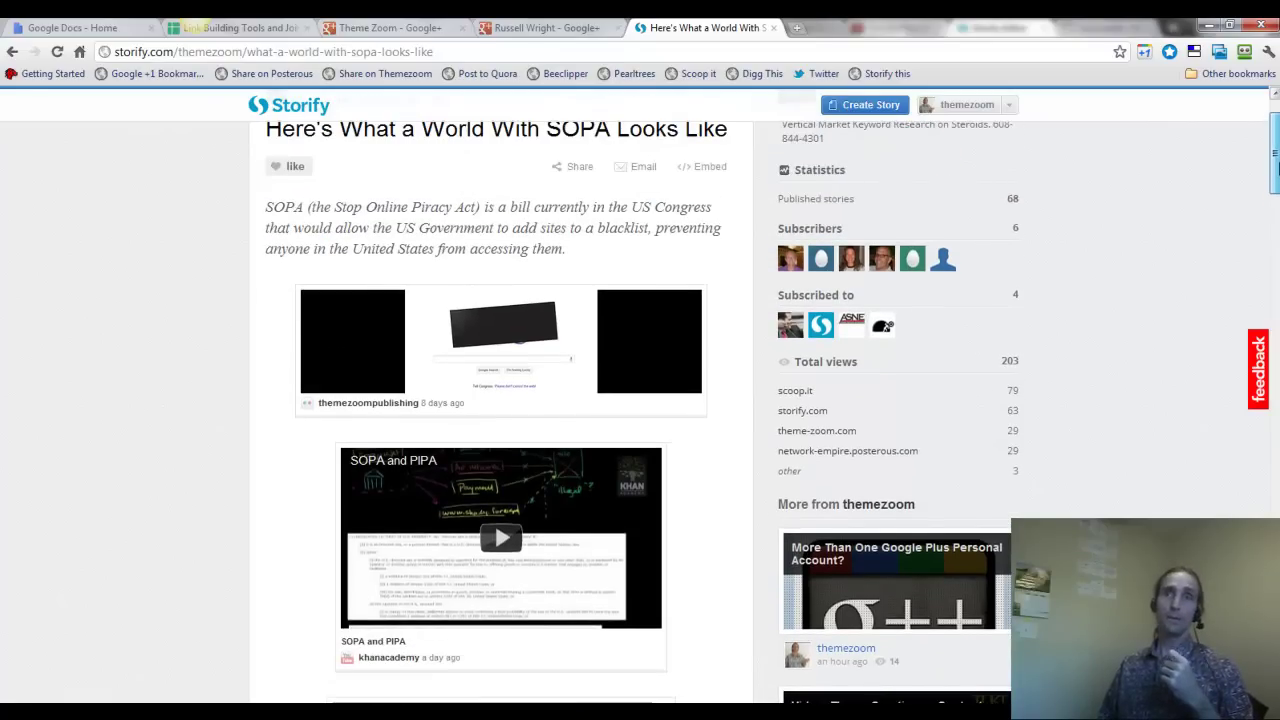
drag(1276, 168, 1276, 156)
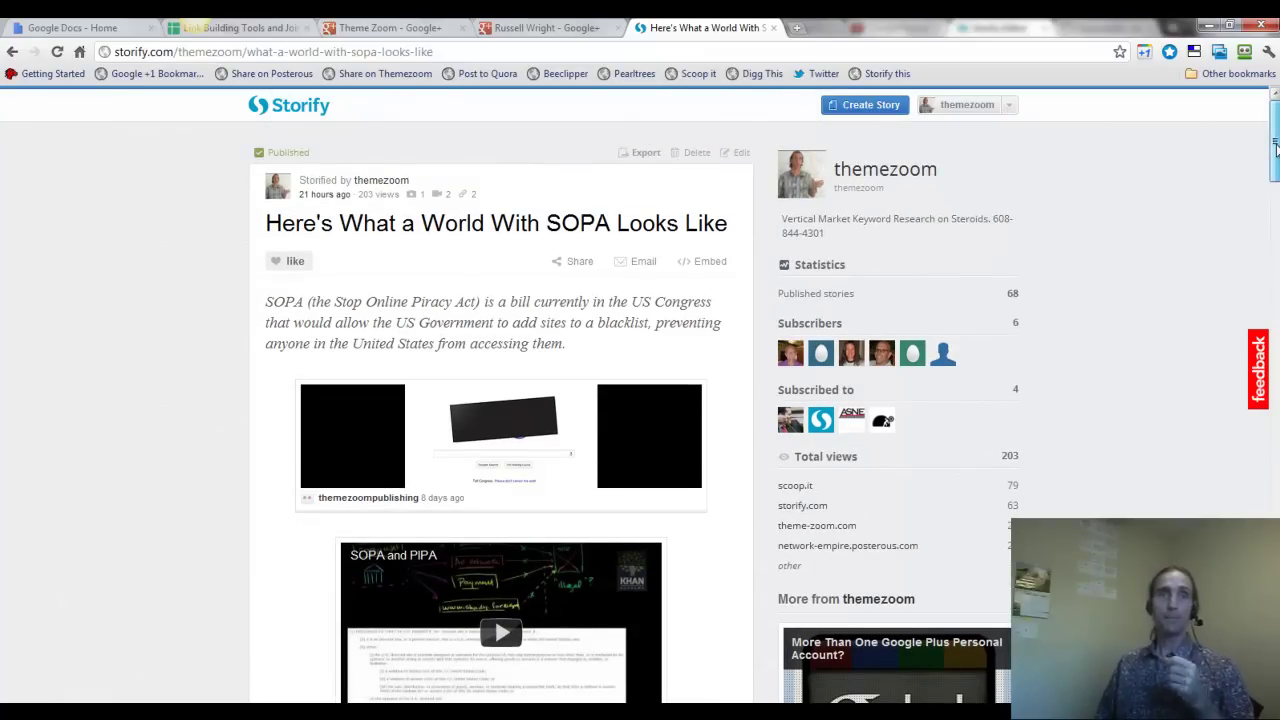
drag(1276, 148, 1276, 182)
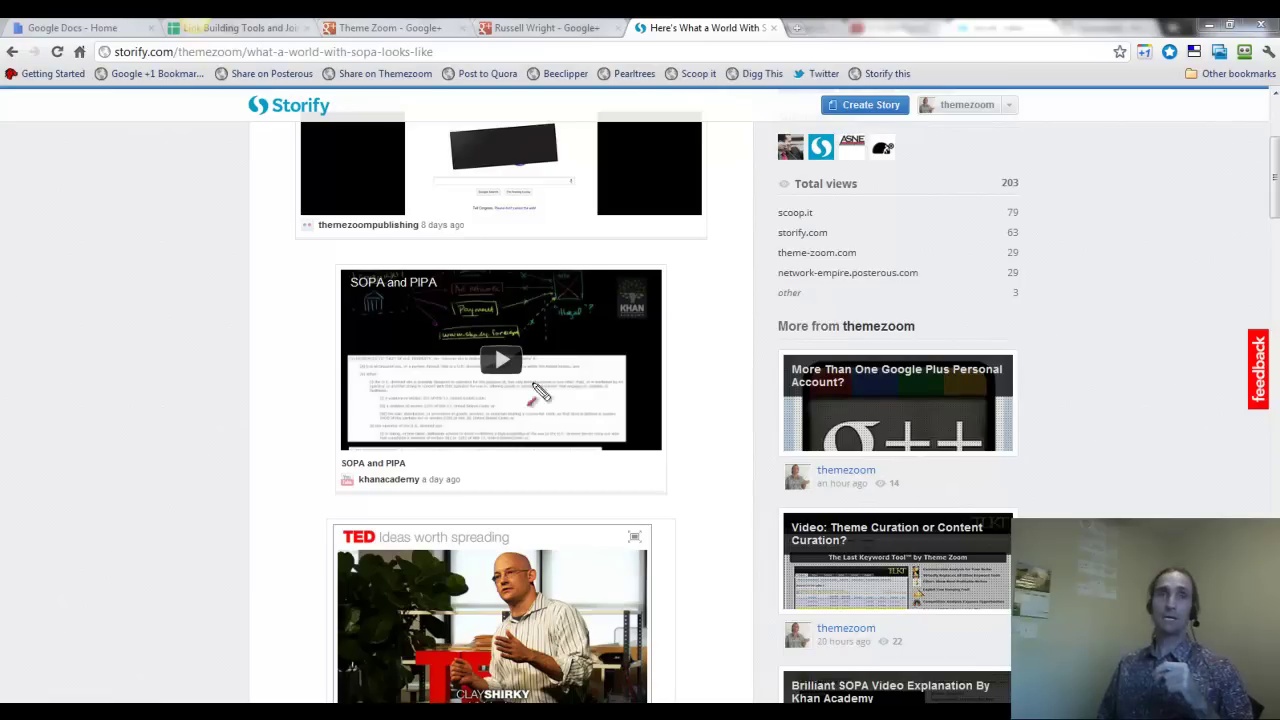
drag(150, 243, 350, 320)
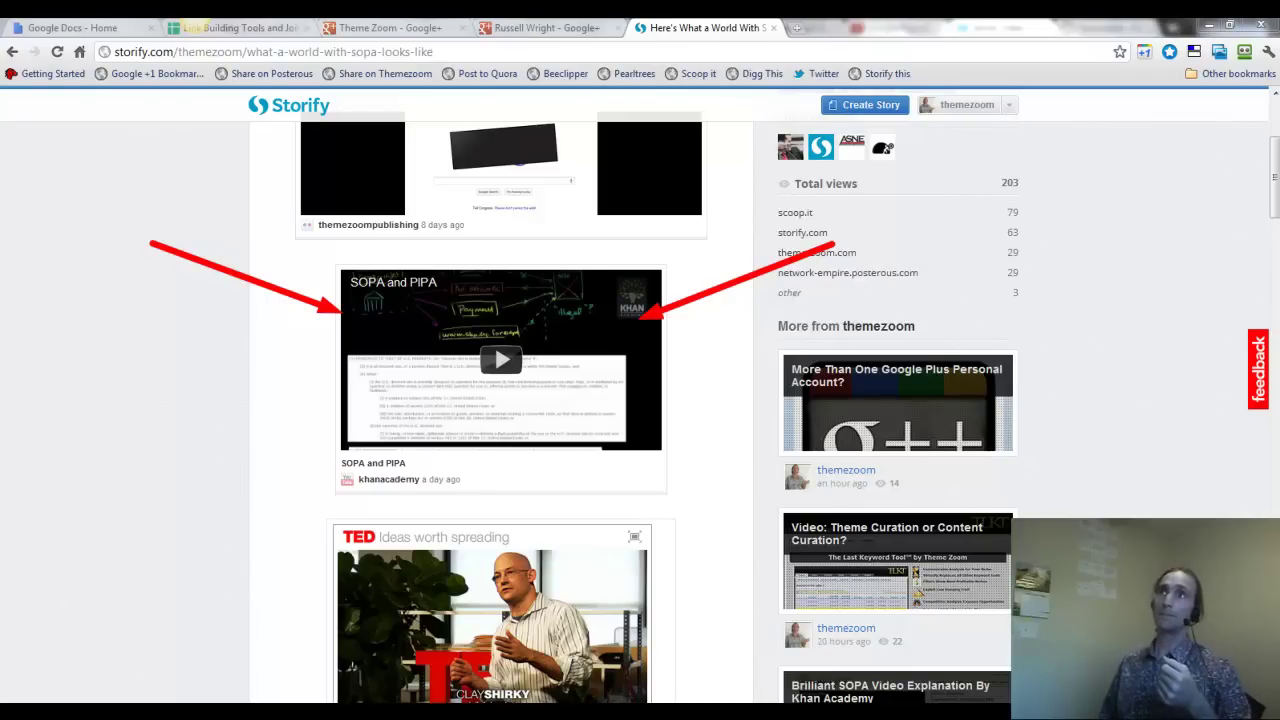
Step: Add the 'Brilliant SOPA Video Explanation' story to the end of the round-up
click(1229, 24)
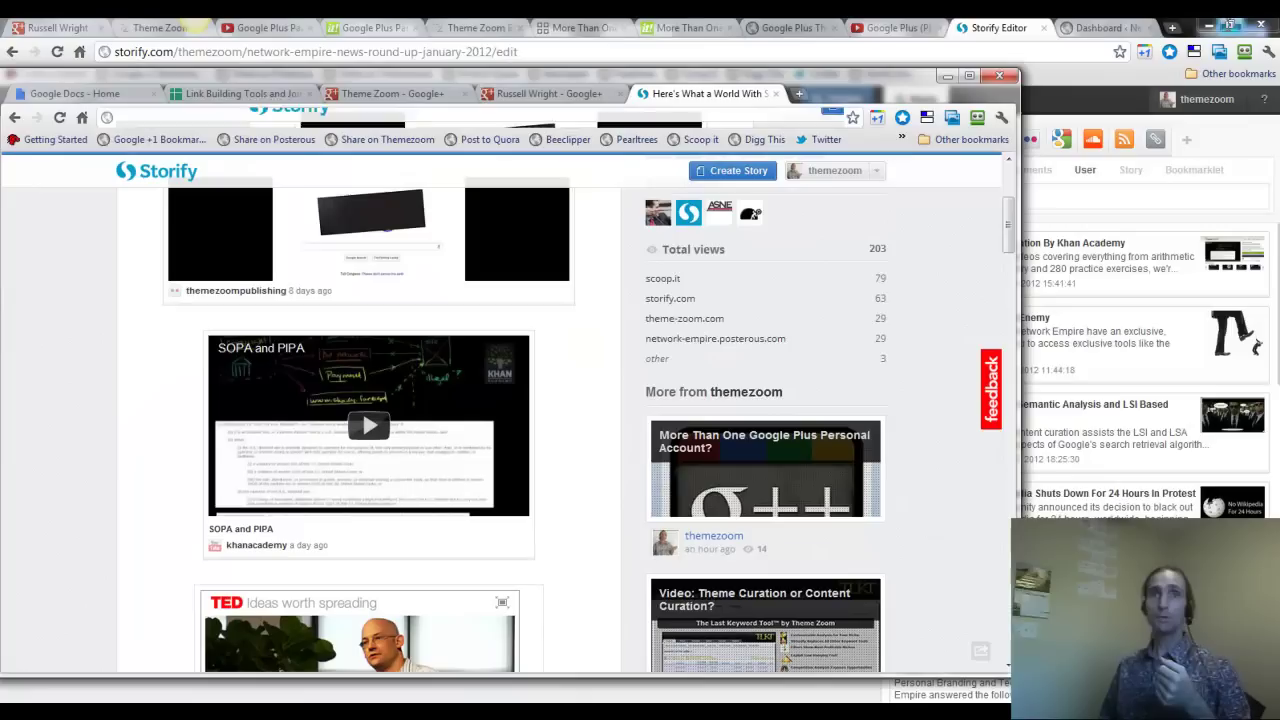
click(947, 76)
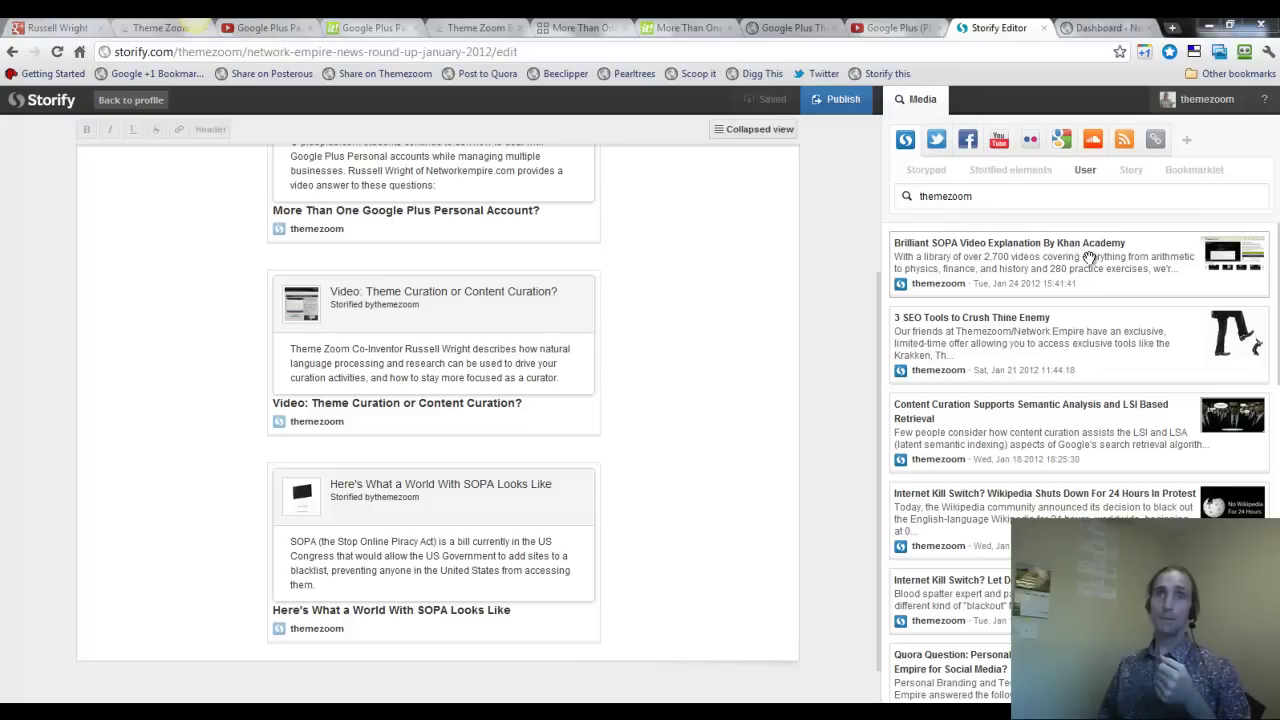
drag(1088, 257, 430, 615)
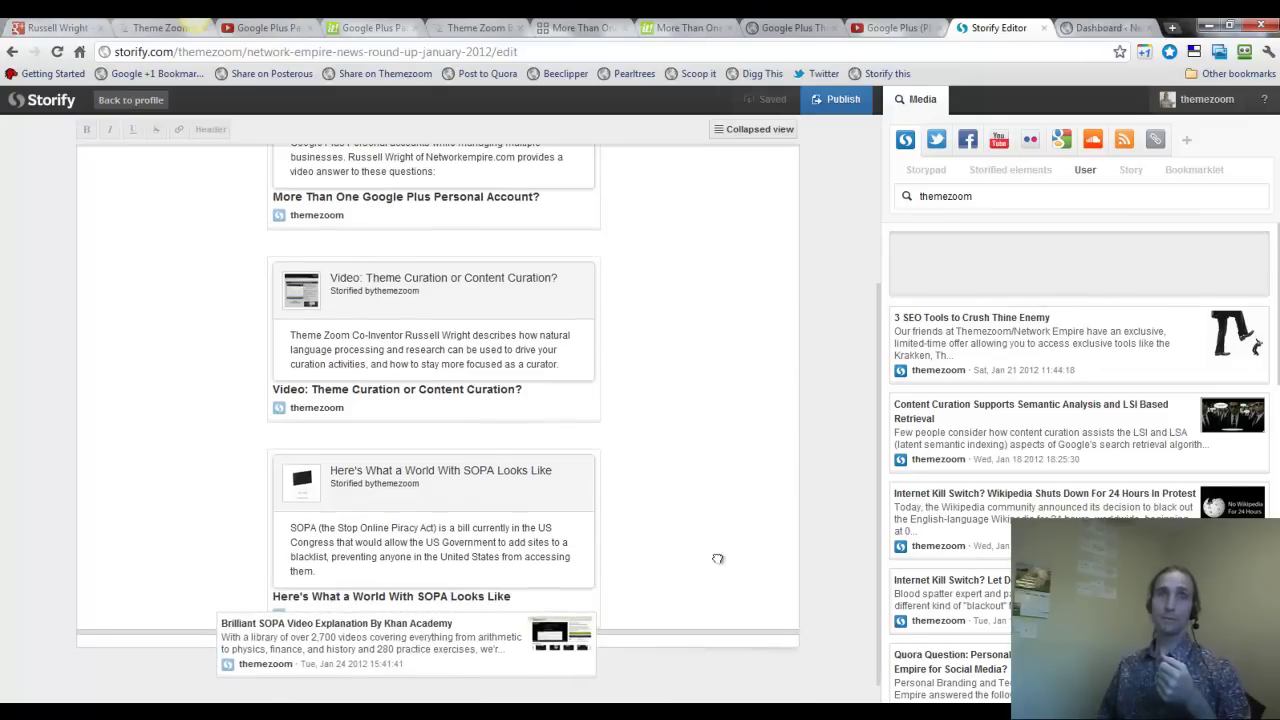
scroll(840, 395, down, 1)
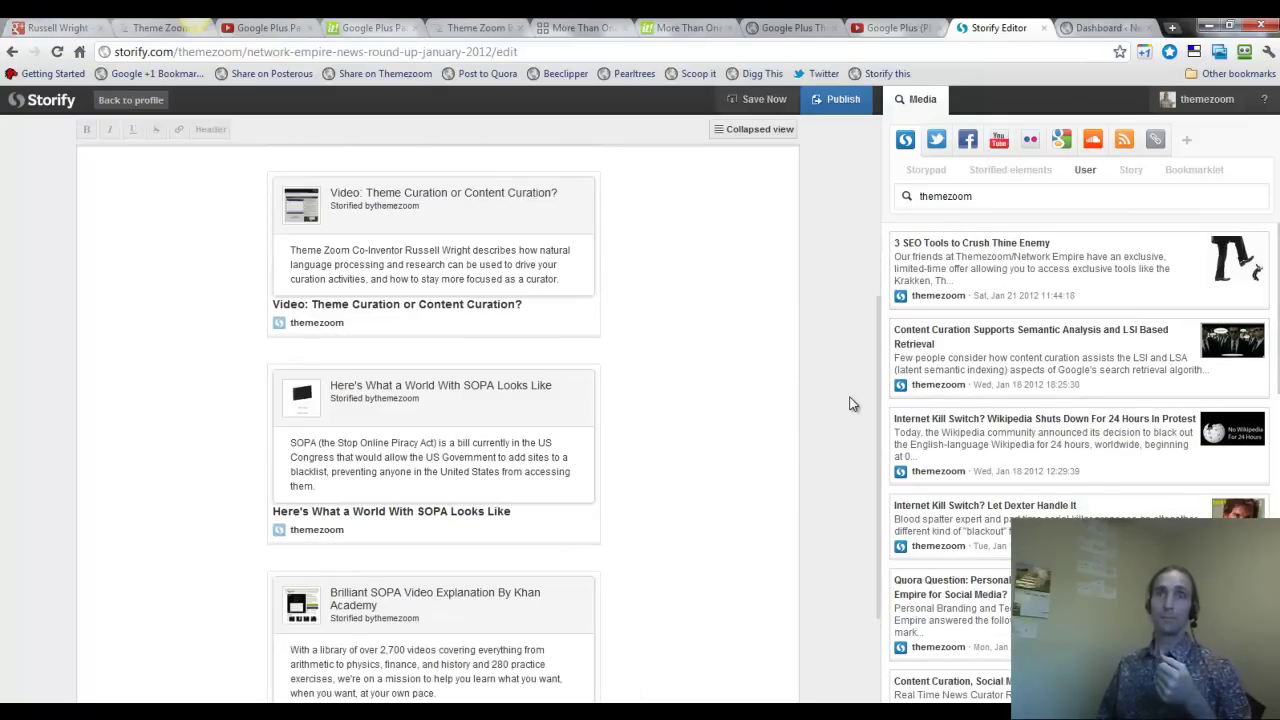
scroll(848, 403, up, 1)
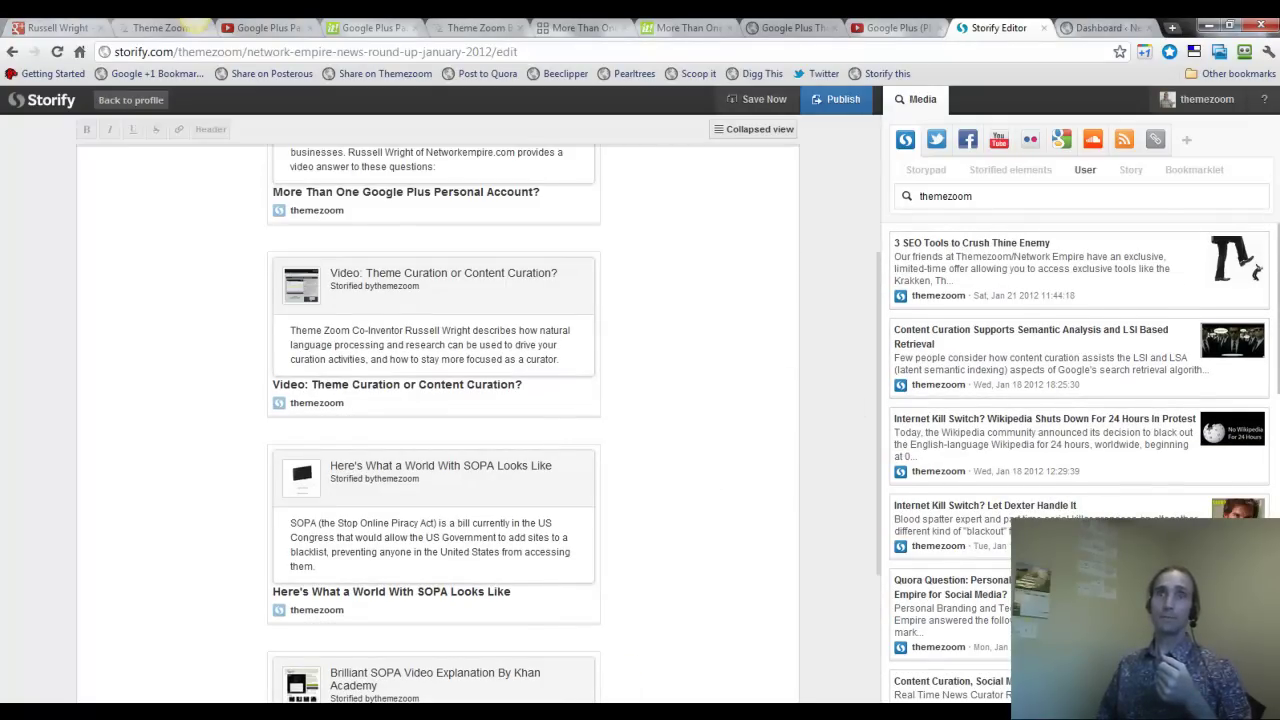
drag(1272, 245, 1276, 290)
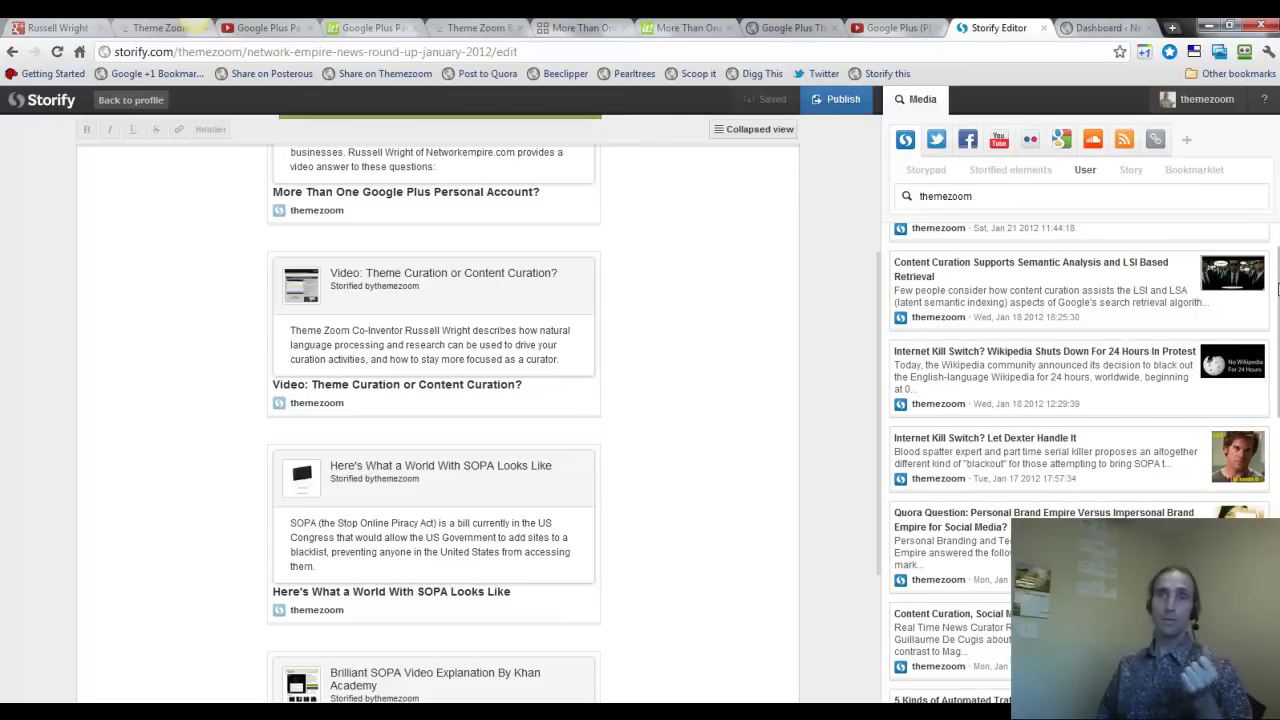
drag(1277, 289, 1275, 422)
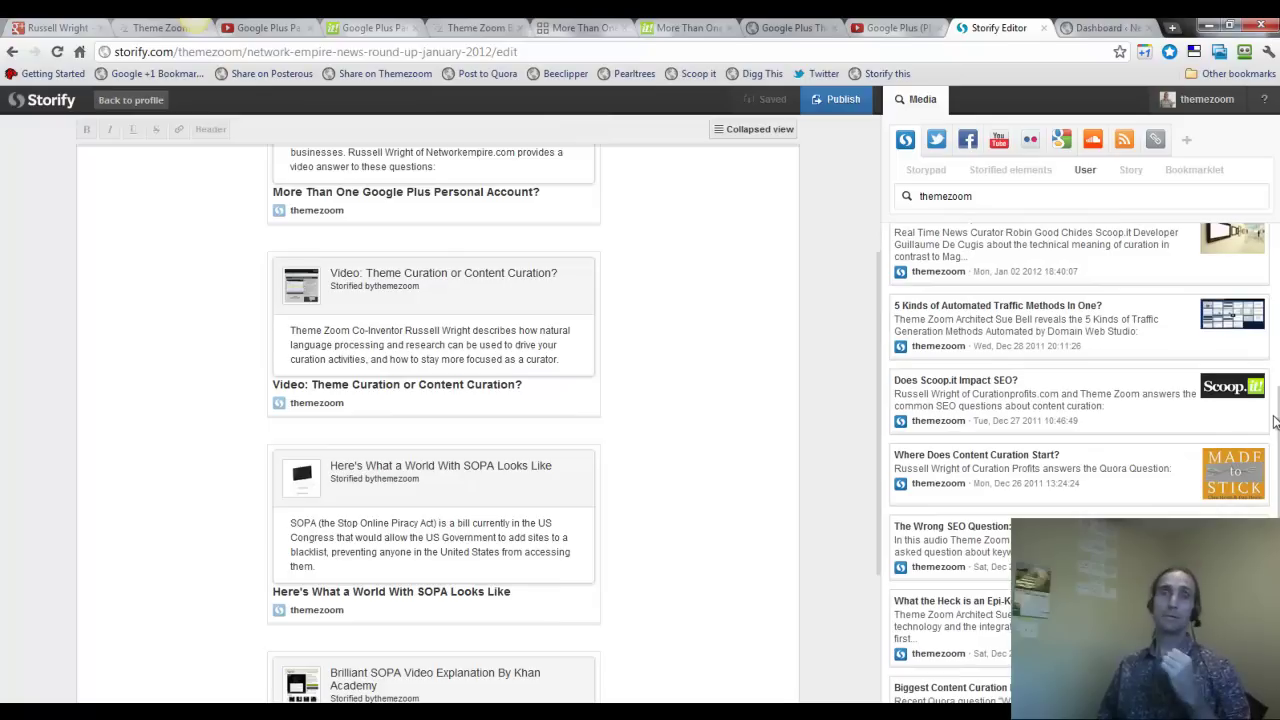
drag(1275, 422, 1275, 445)
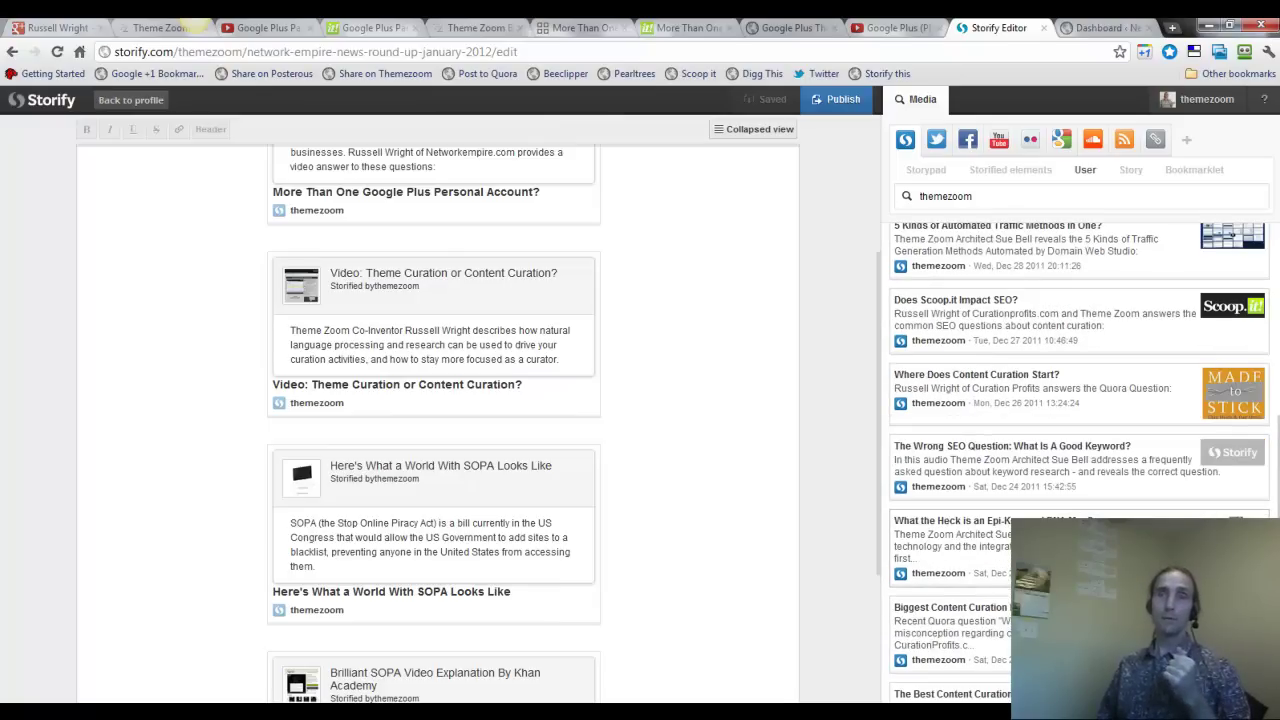
Step: Add 'What the Heck is an Epi-Keyword DNA Map?' and move it above the Google Plus story
drag(960, 540, 574, 154)
scroll(872, 440, up, 5)
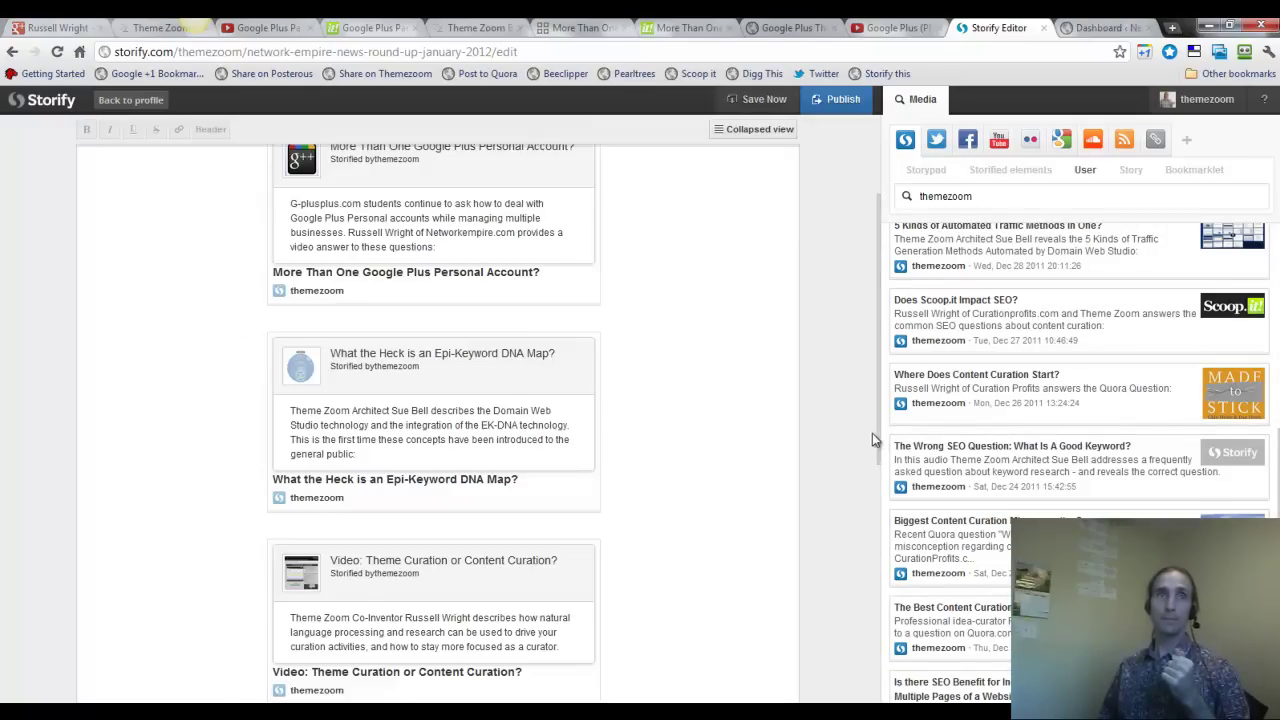
drag(554, 522, 562, 306)
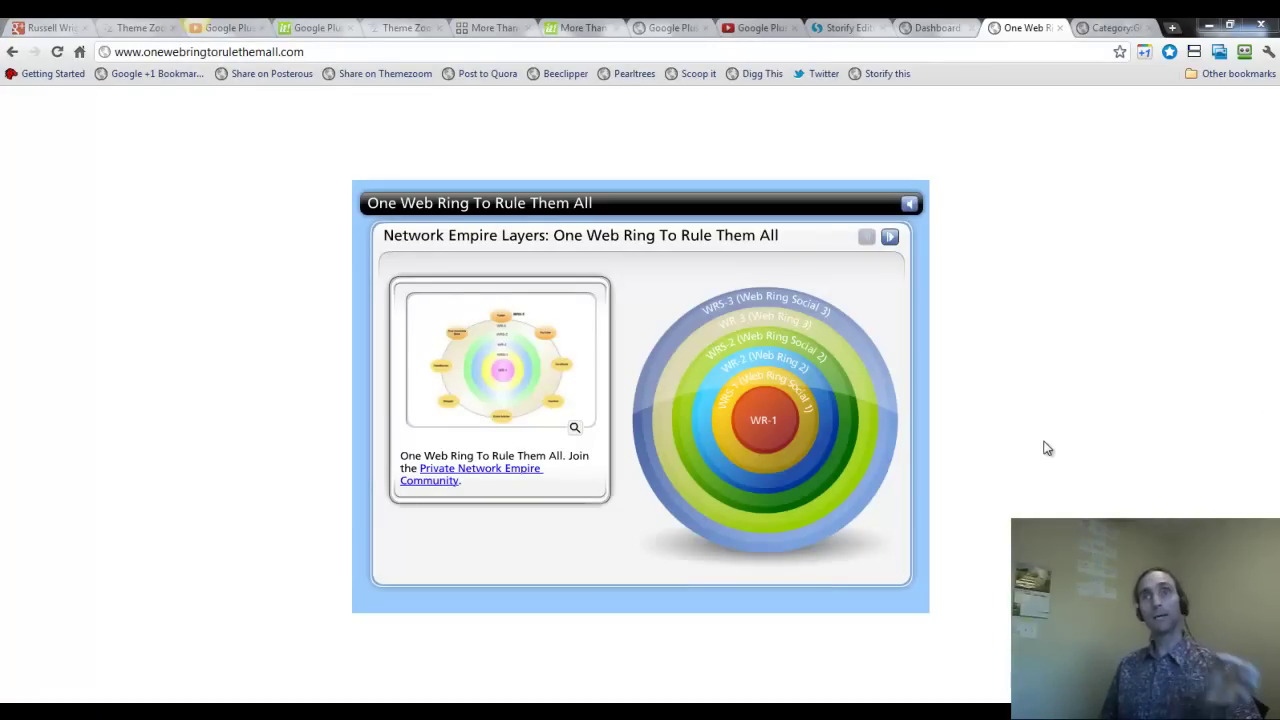
Step: Open the 'Market Domination Web Ring' glossary entry with its diagram, then go back to One Web Ring
click(1112, 27)
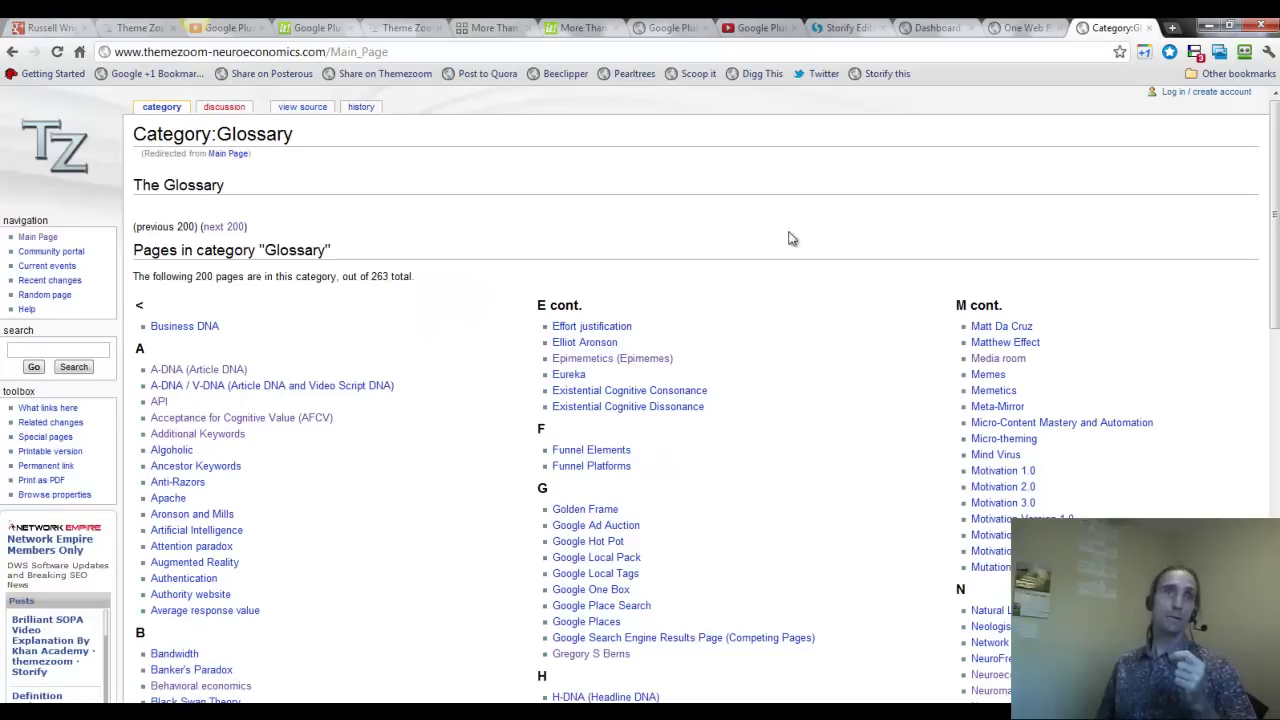
drag(392, 52, 92, 51)
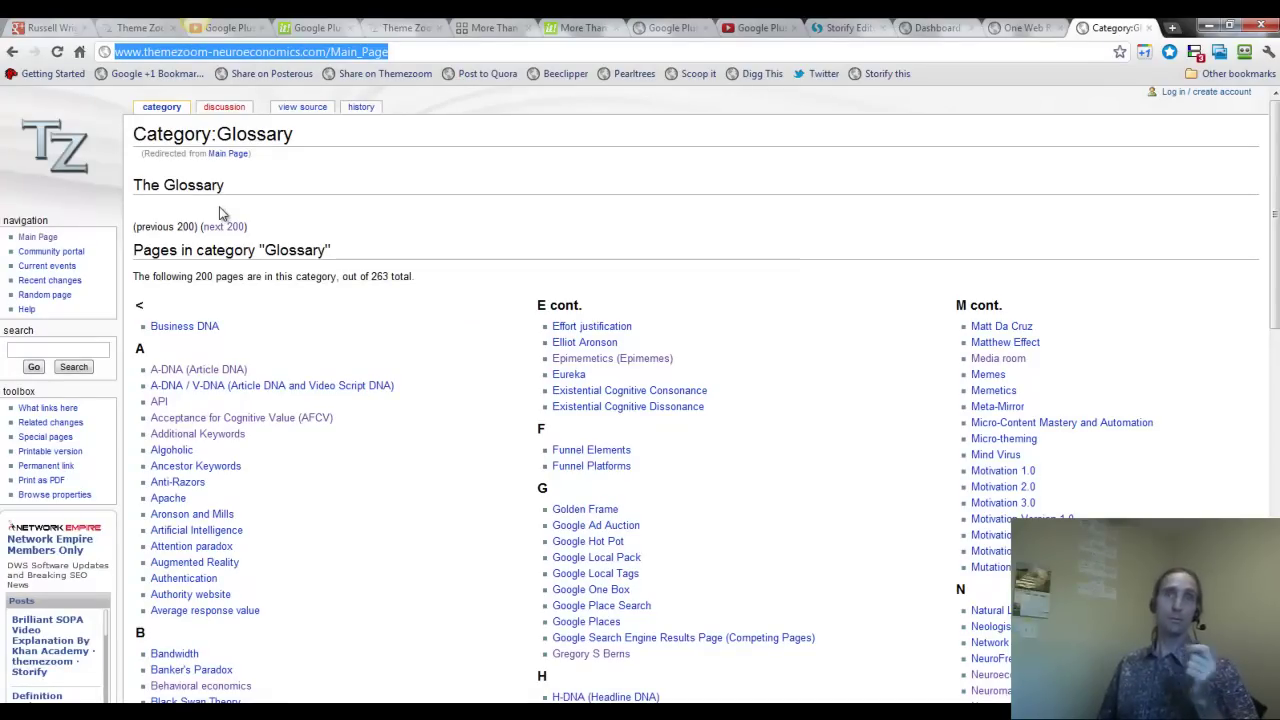
scroll(830, 370, down, 3)
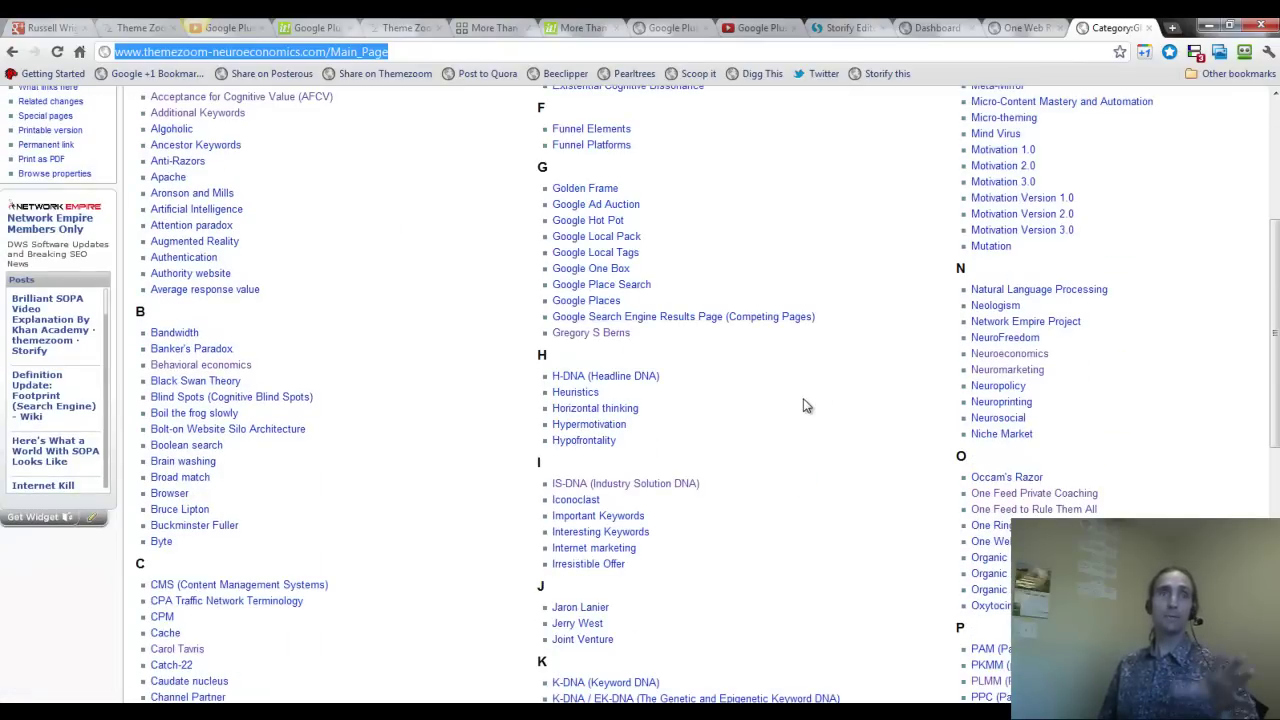
scroll(803, 400, down, 7)
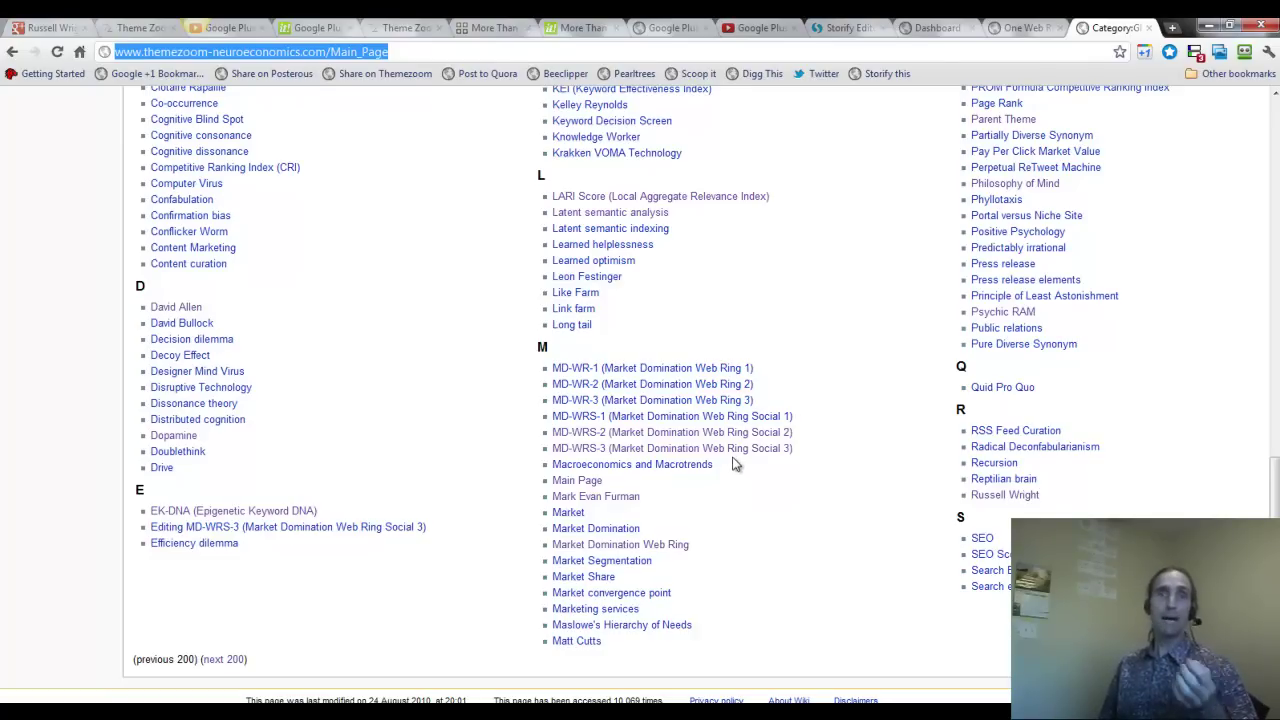
click(651, 549)
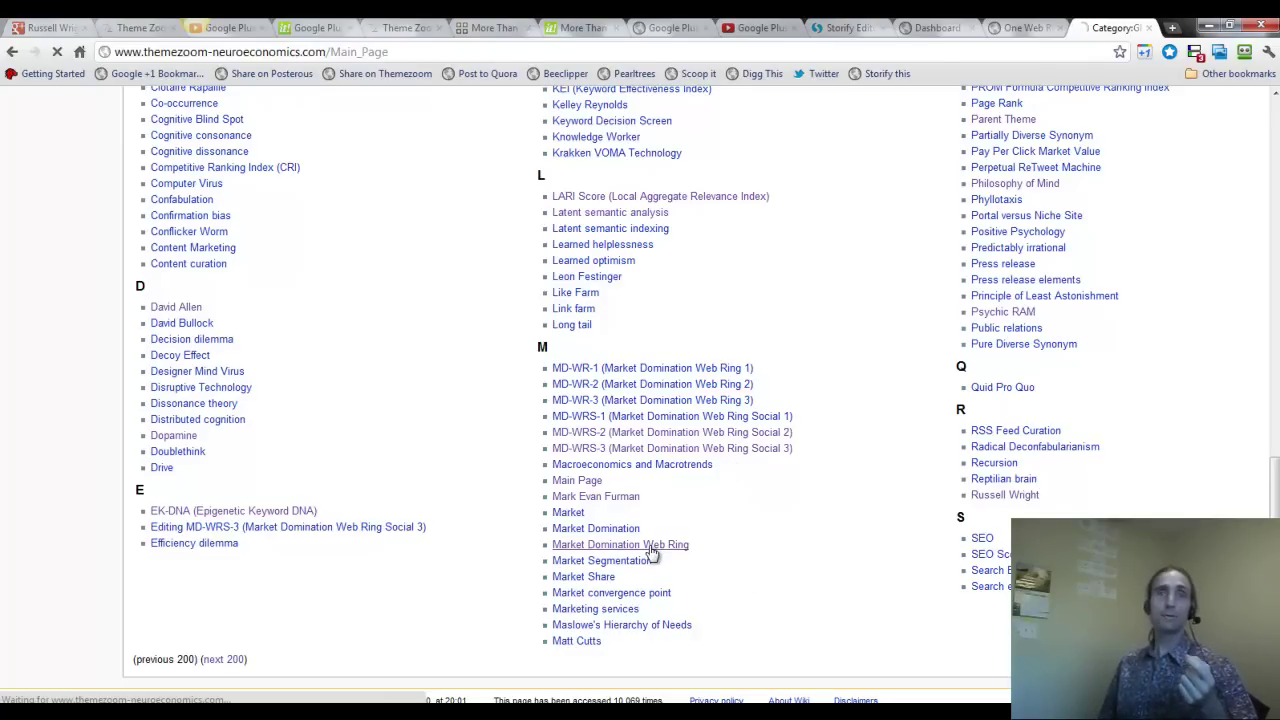
scroll(948, 319, down, 2)
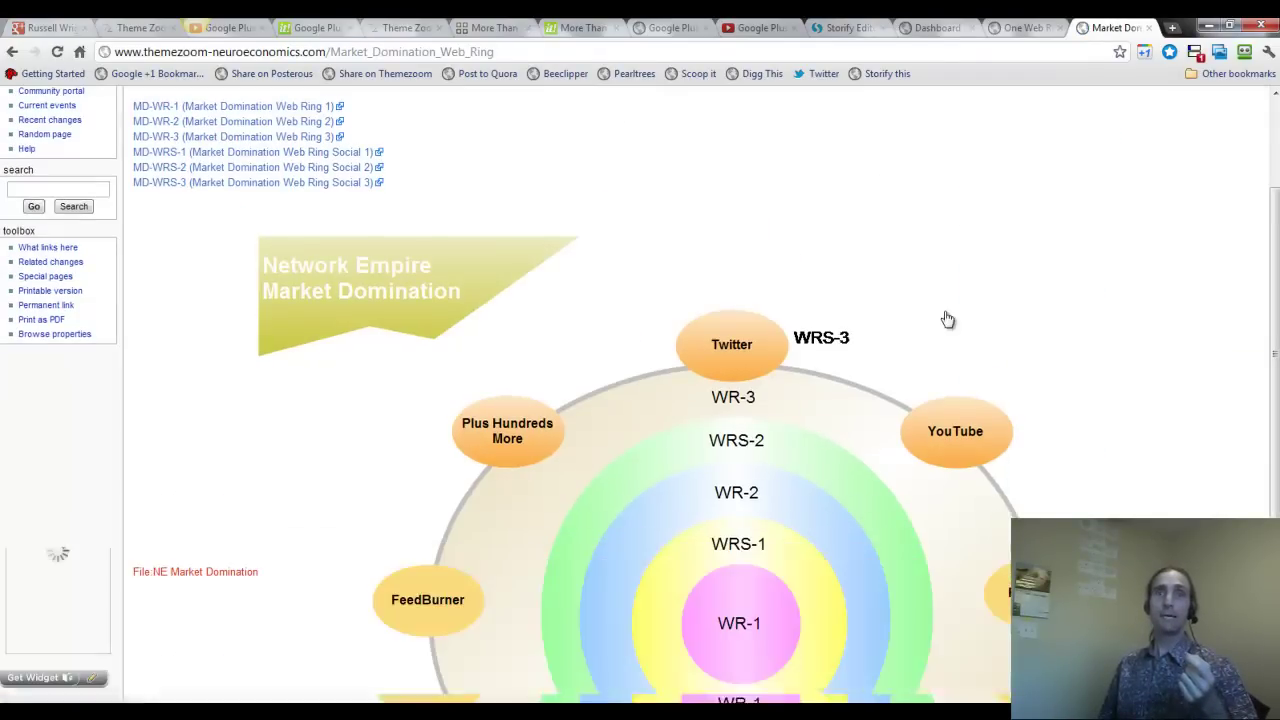
scroll(948, 319, down, 2)
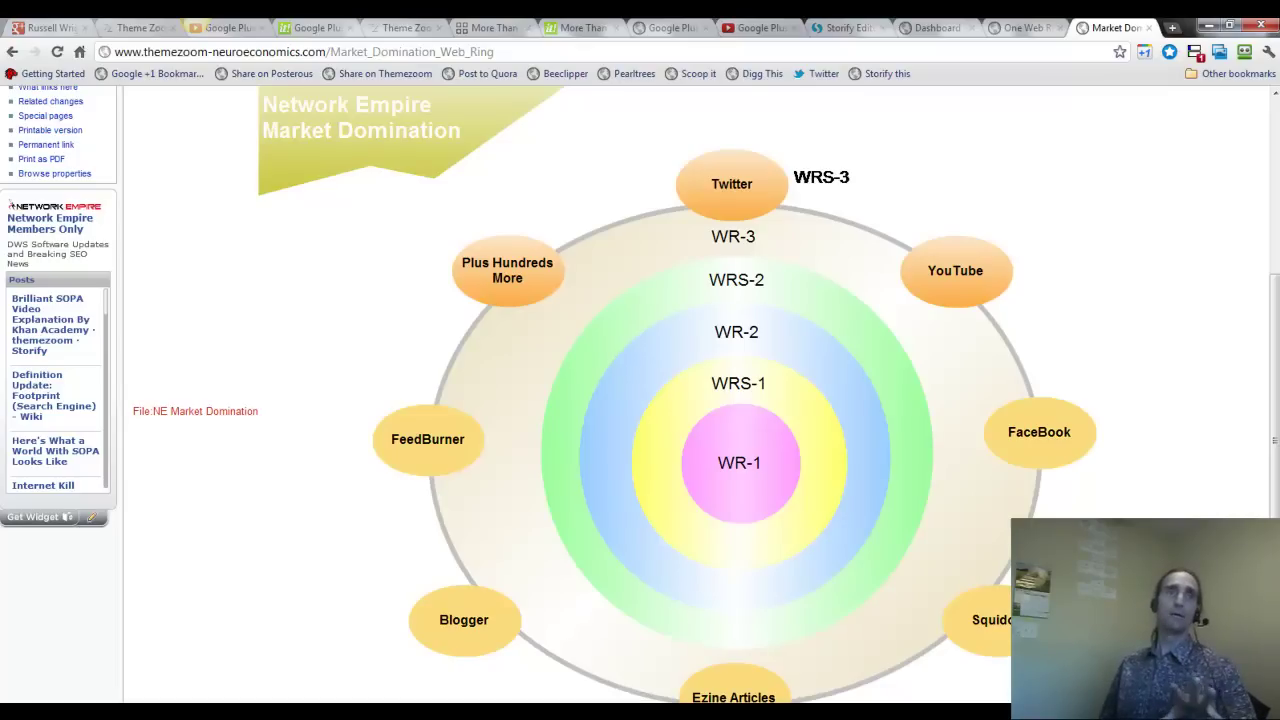
click(1012, 30)
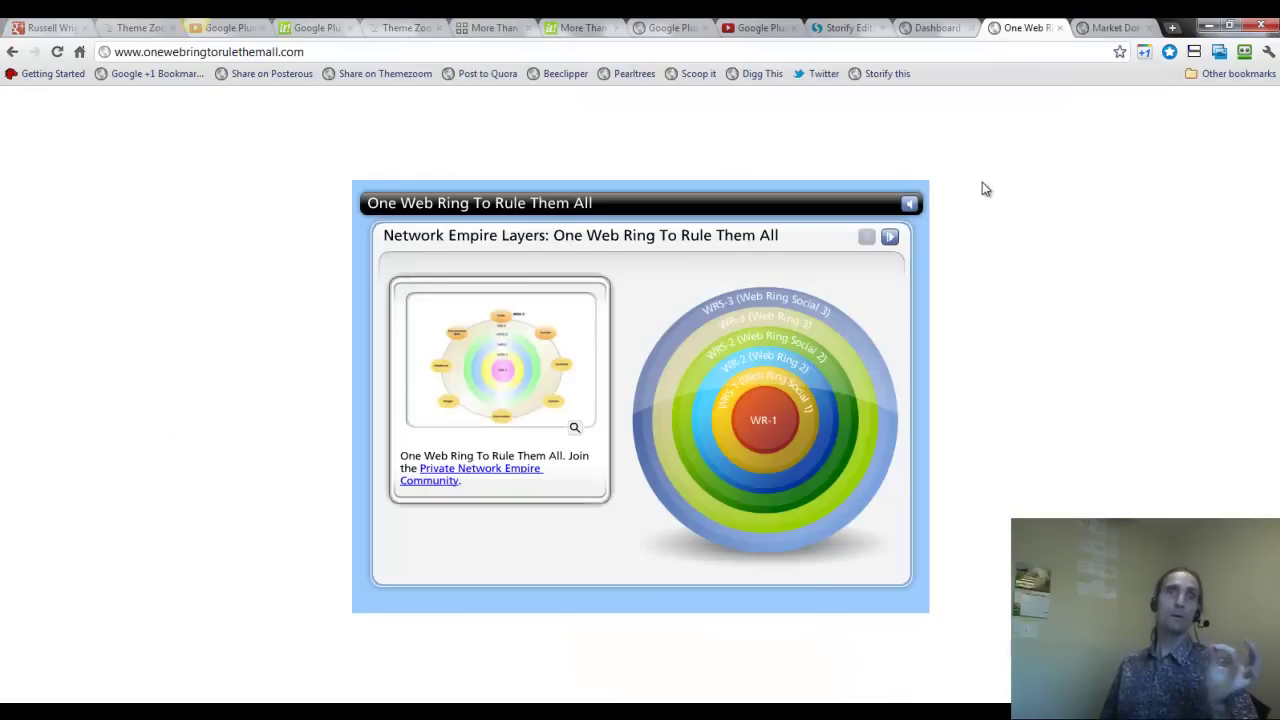
Step: Show the WRS-1 layer description in the web ring diagram, then return to the Storify editor
click(758, 432)
click(781, 483)
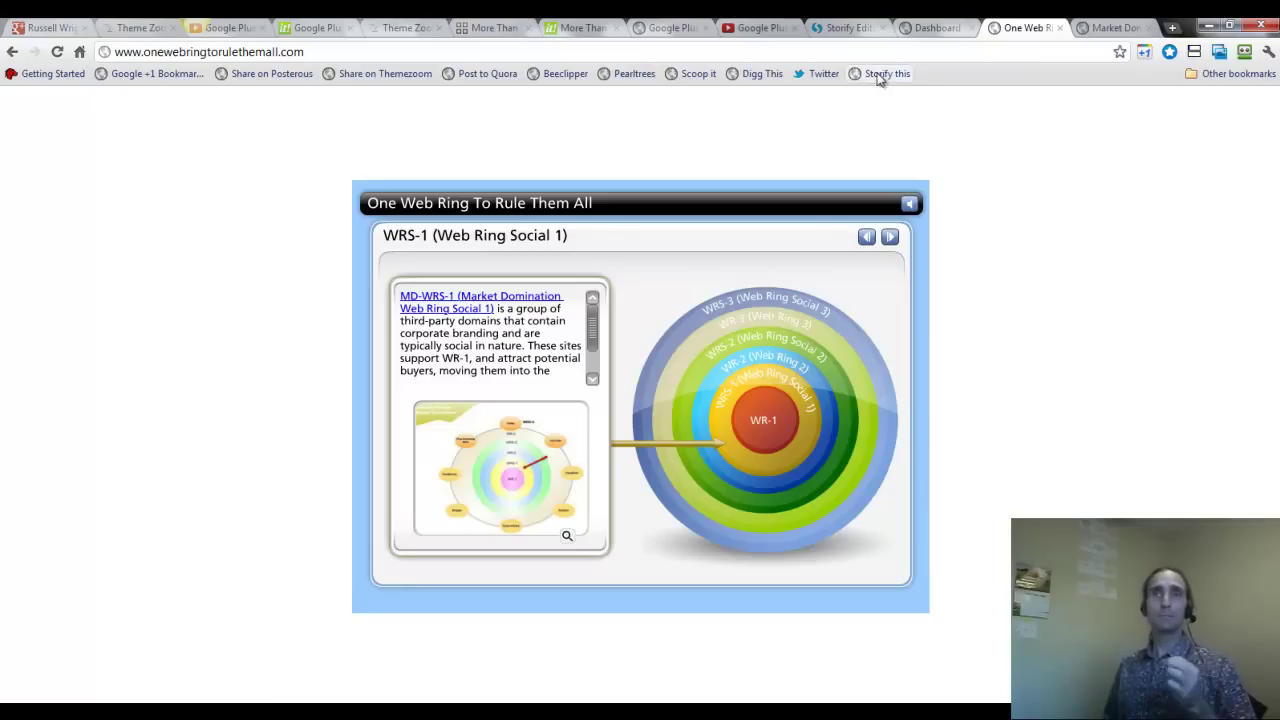
click(830, 30)
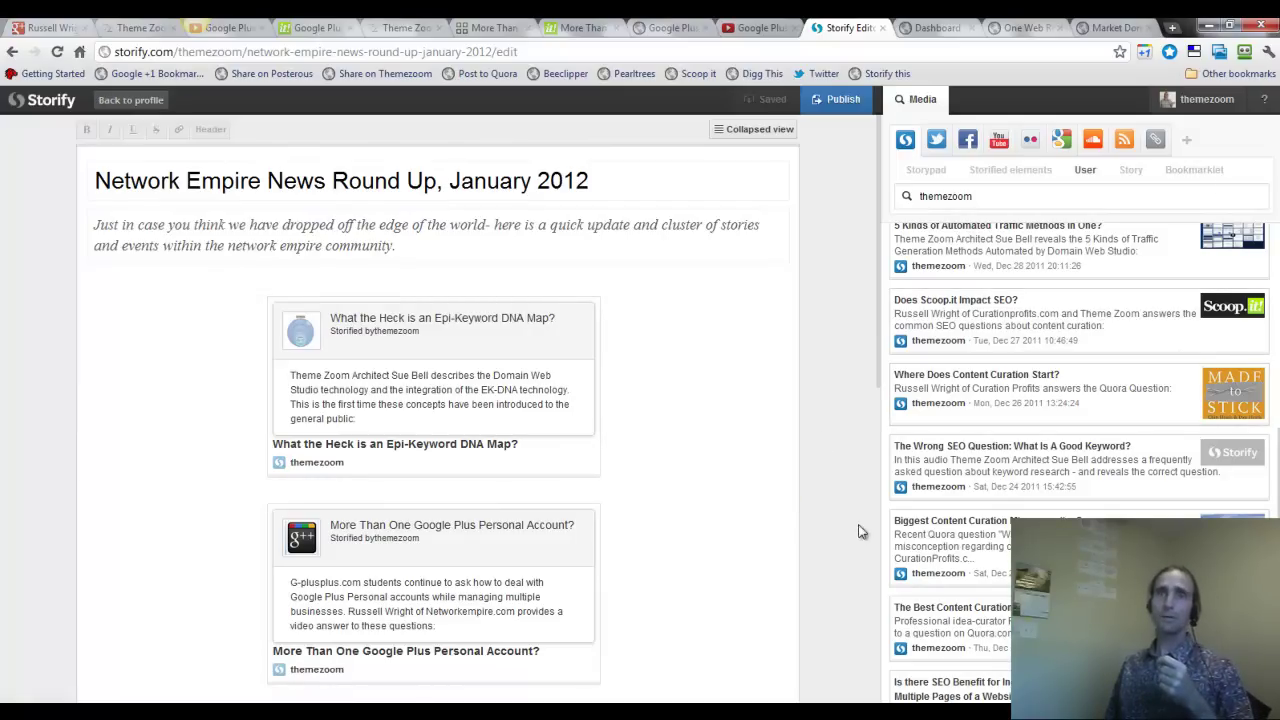
Step: Drag the 'Biggest Content Curation Misconception?' card into the round-up, right below the Khan Academy SOPA entry
scroll(860, 505, down, 3)
scroll(860, 505, up, 2)
scroll(860, 506, down, 1)
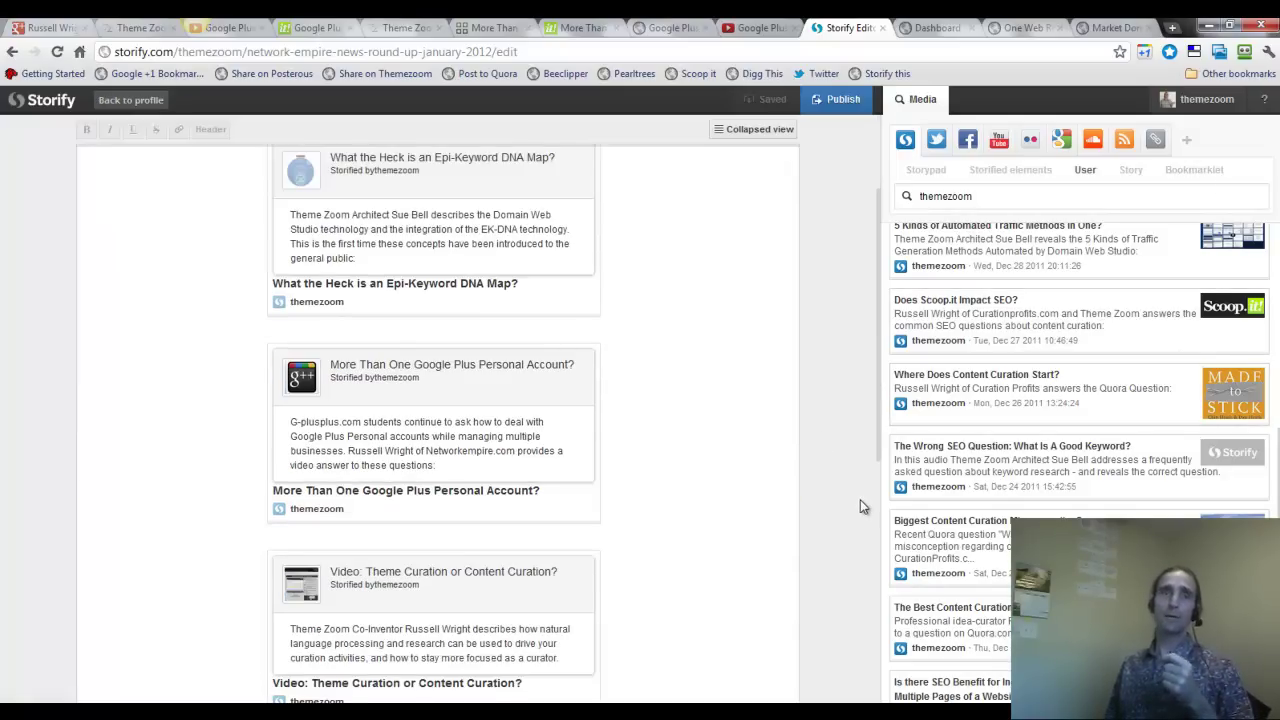
scroll(863, 507, down, 1)
scroll(861, 503, down, 1)
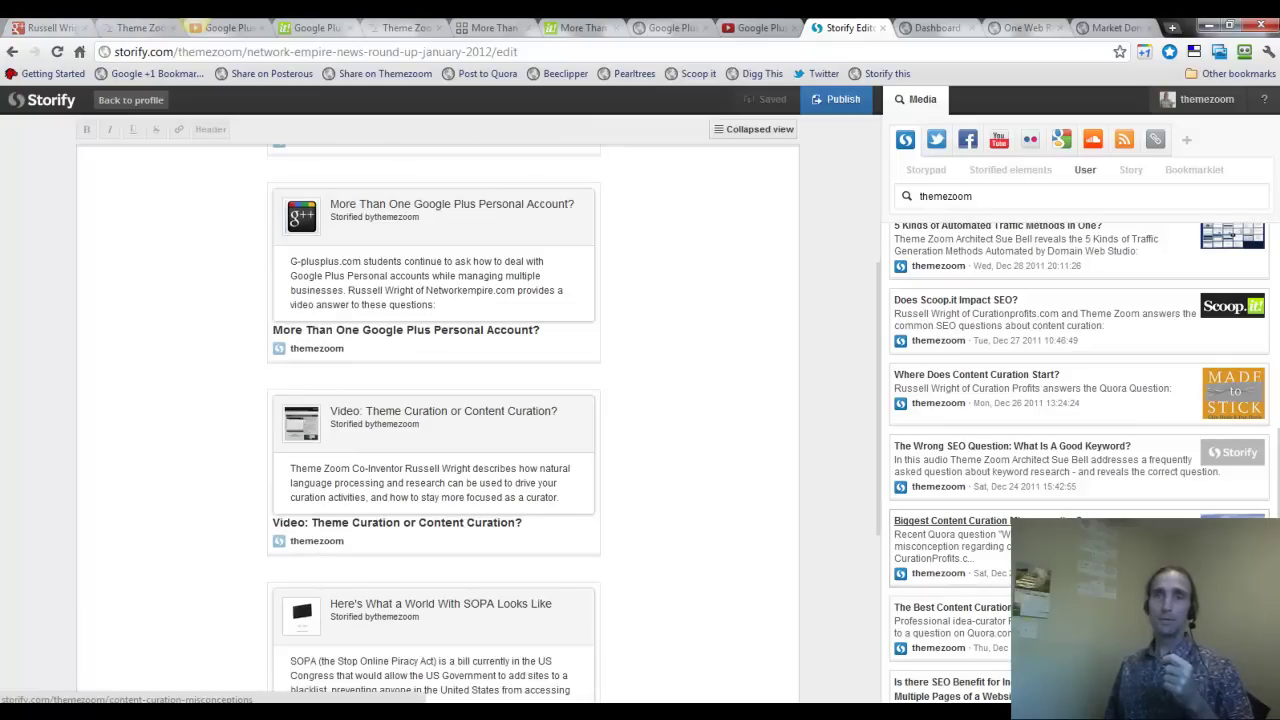
drag(960, 521, 900, 521)
drag(652, 401, 485, 577)
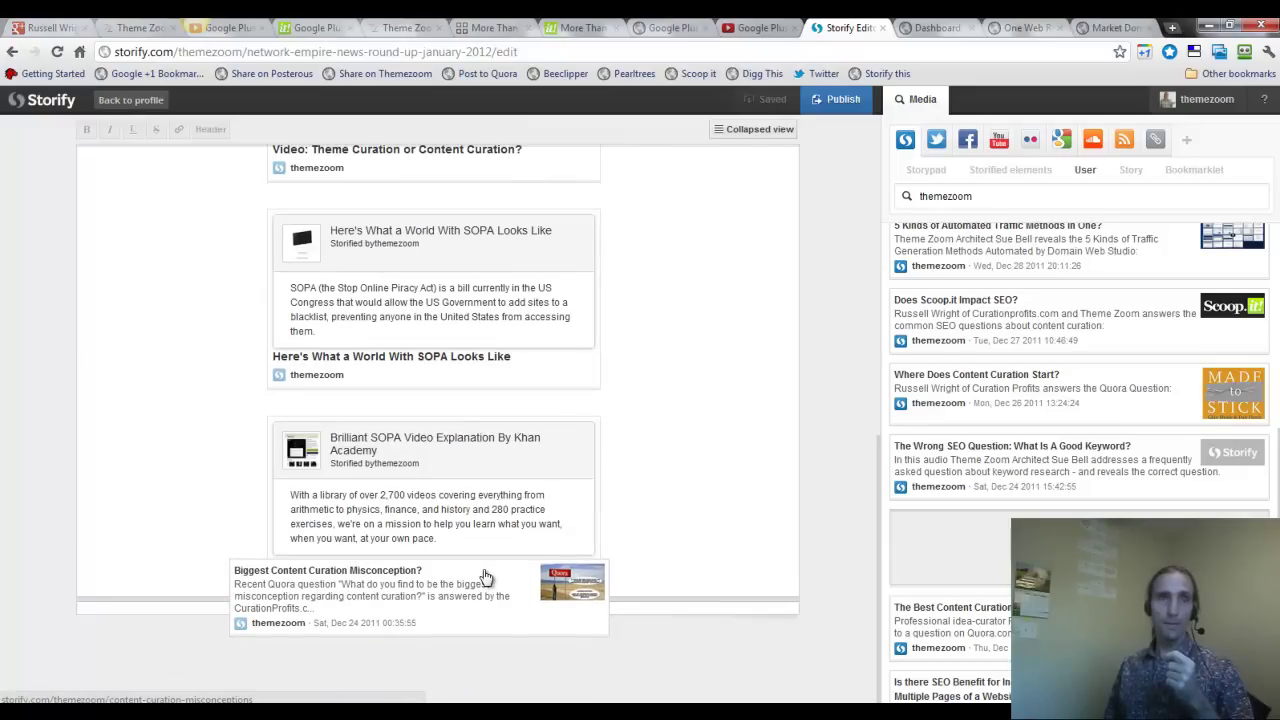
drag(485, 577, 489, 577)
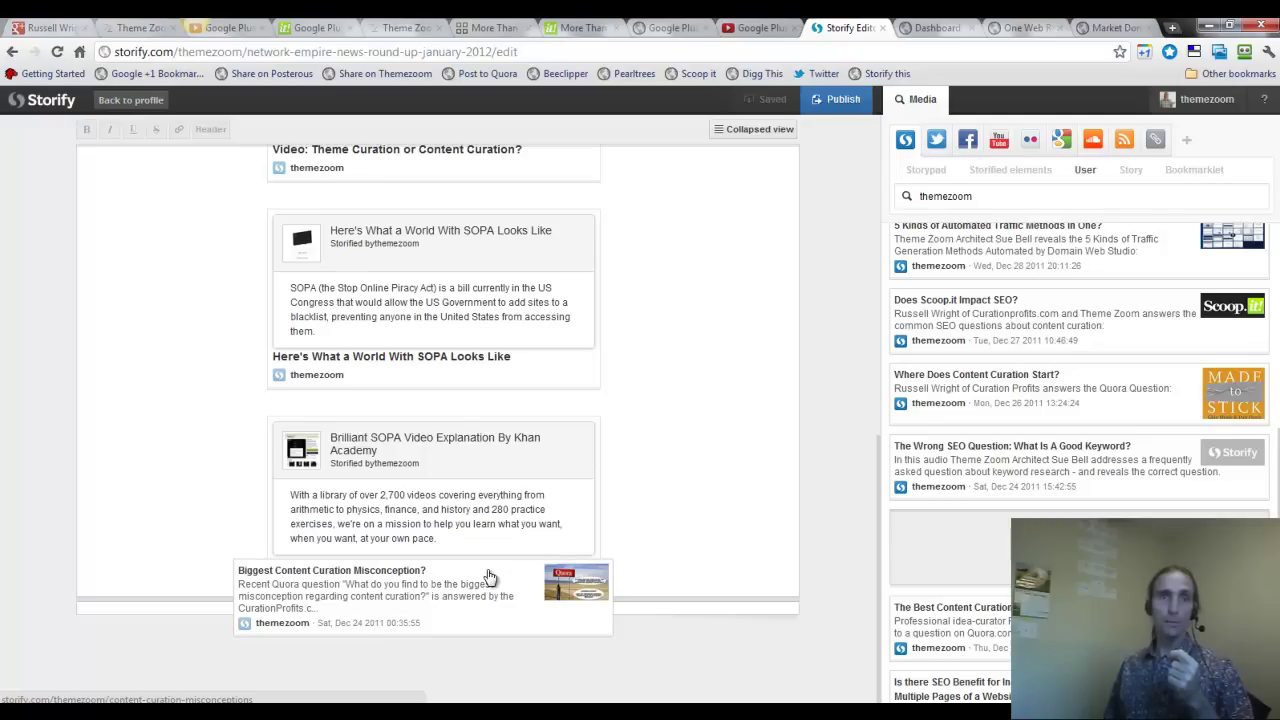
drag(489, 577, 489, 577)
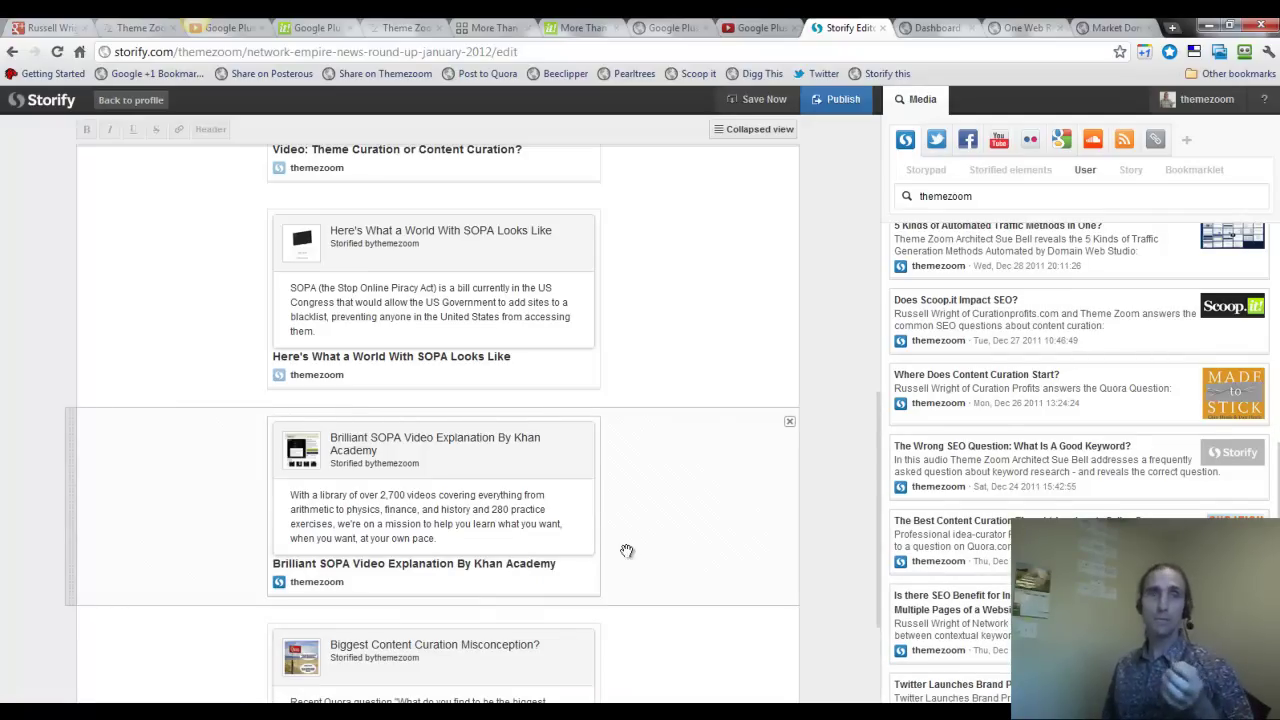
Step: Scroll the story and Media list until the draft shows Saved with the new Misconception entry
scroll(626, 551, down, 3)
scroll(692, 580, up, 1)
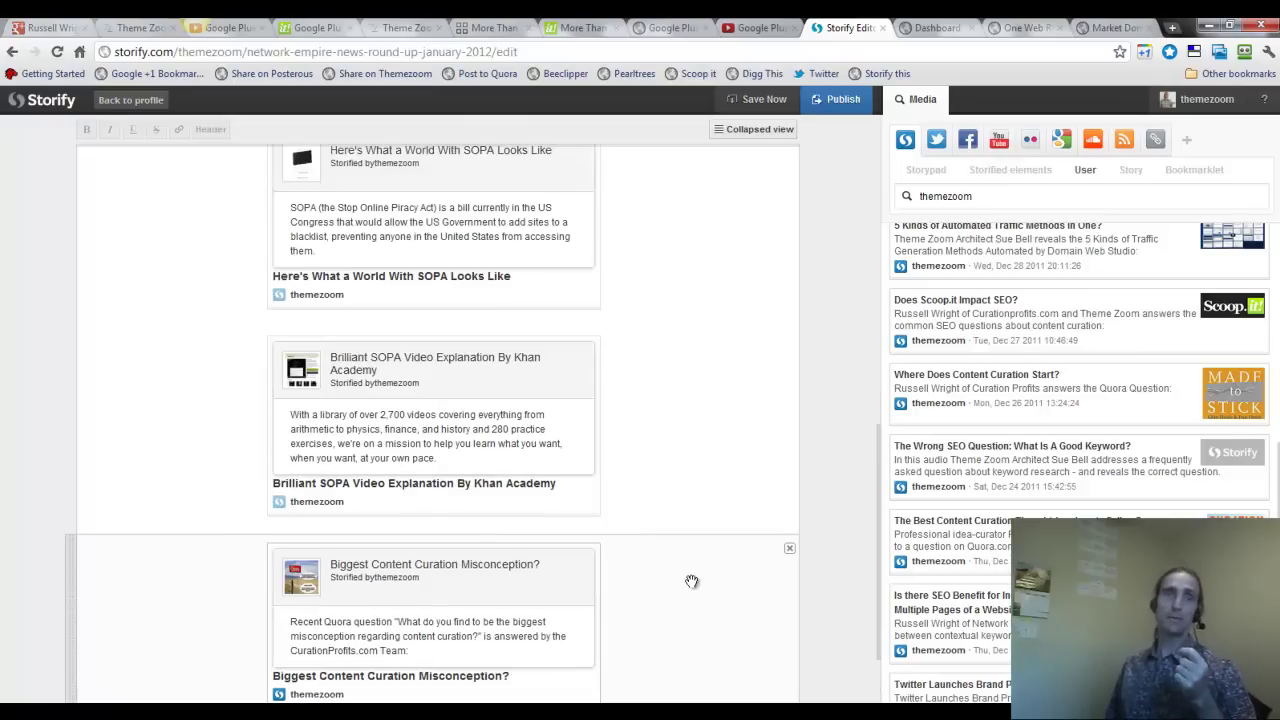
scroll(692, 580, down, 1)
scroll(692, 581, up, 1)
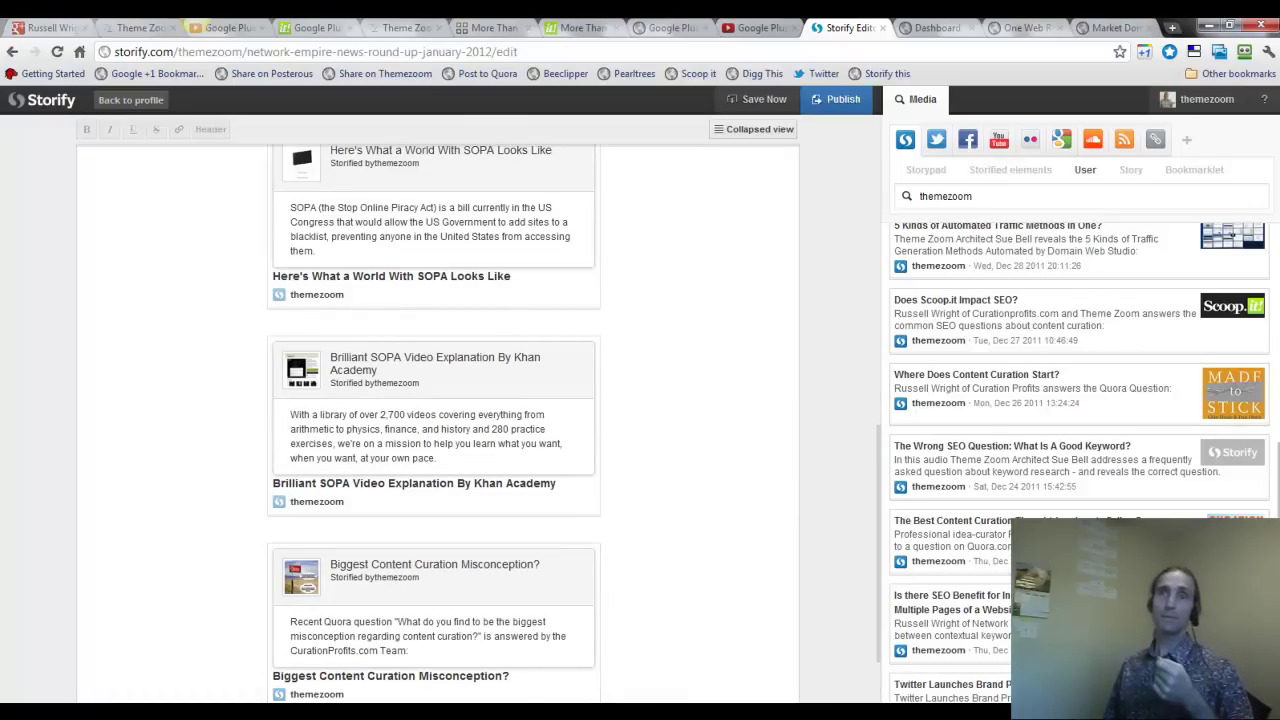
scroll(1000, 450, up, 1)
scroll(1277, 440, down, 1)
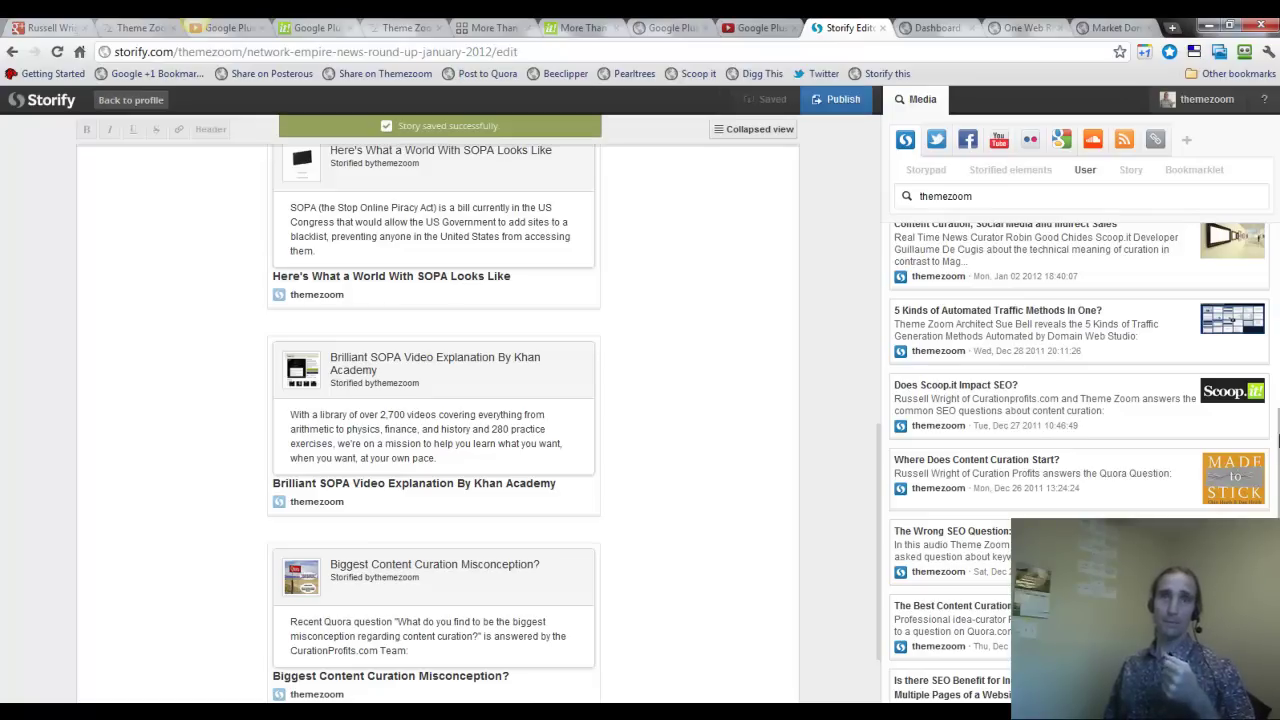
drag(1277, 440, 1277, 441)
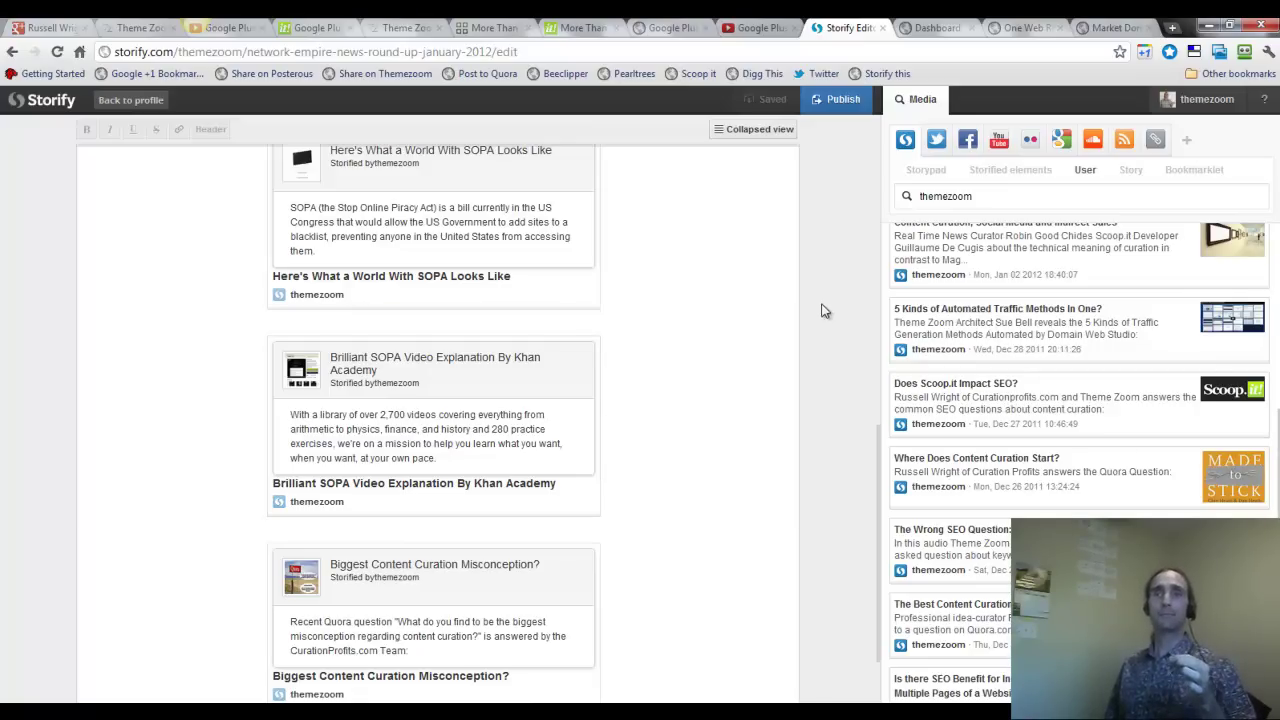
Step: Drop 'Content Curation, Social Media and Indirect Sales' at the end, beneath the Misconception card
scroll(1141, 374, up, 1)
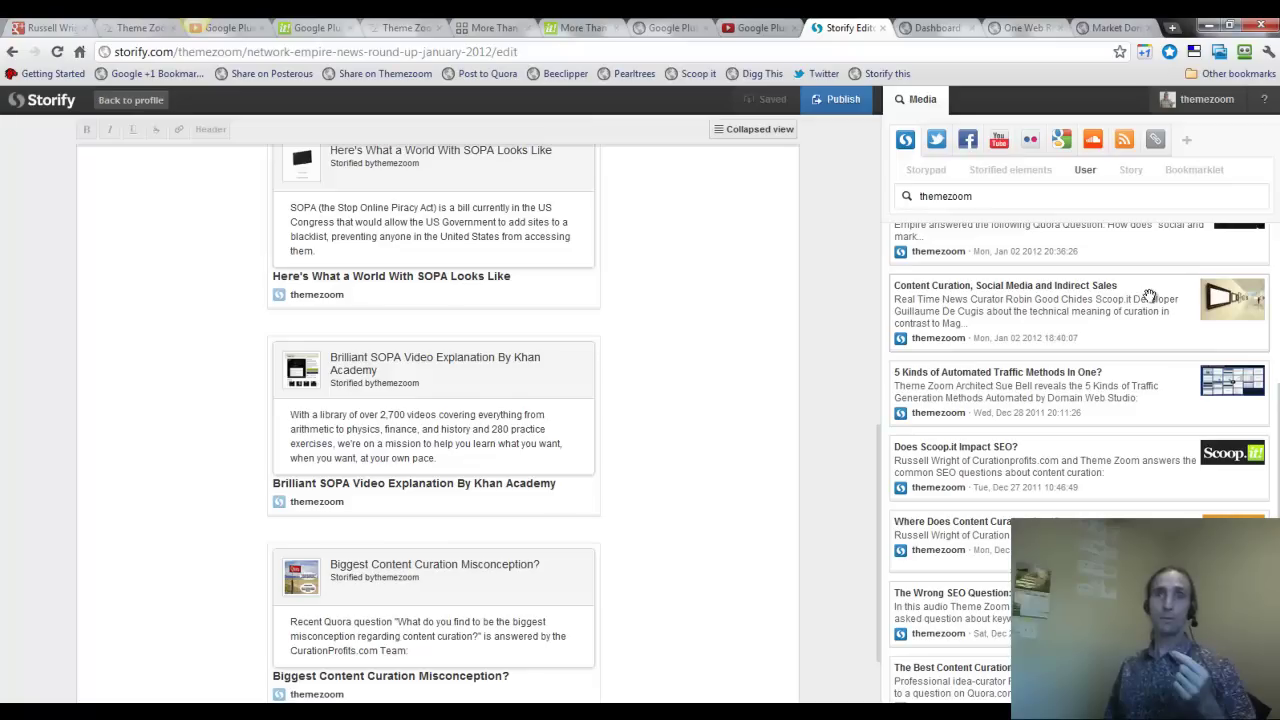
drag(1148, 297, 592, 640)
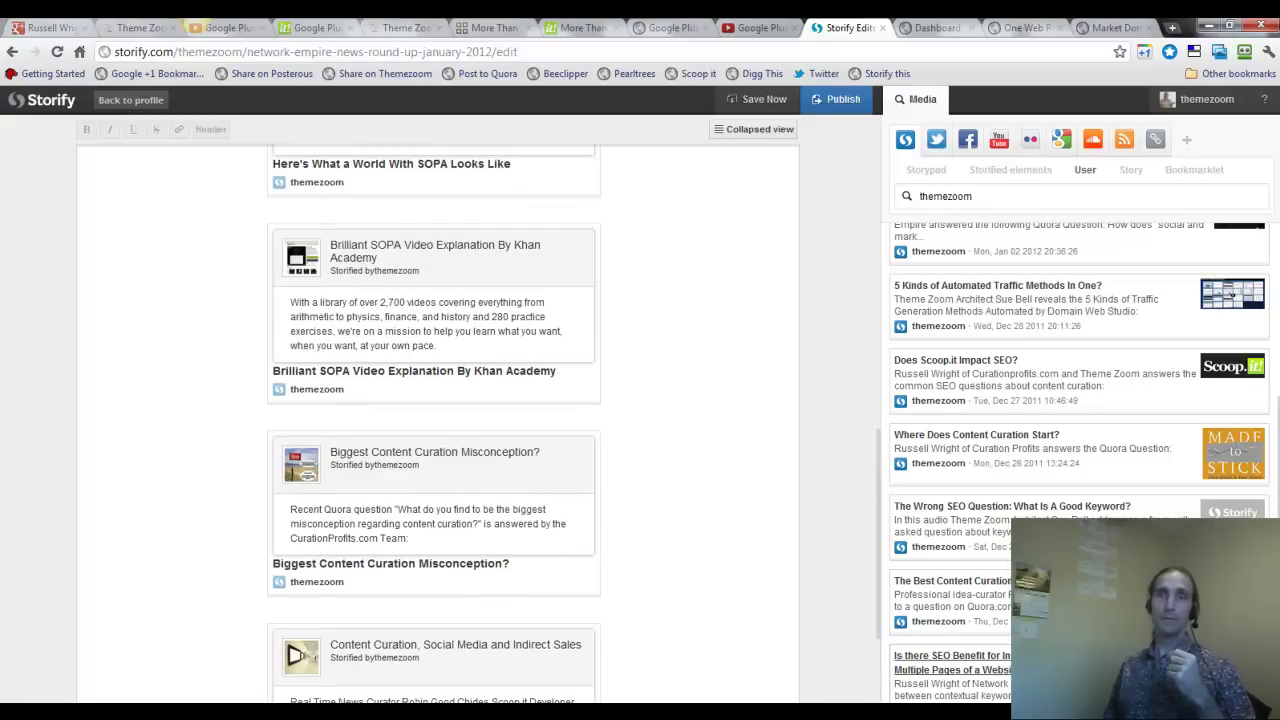
scroll(871, 606, up, 3)
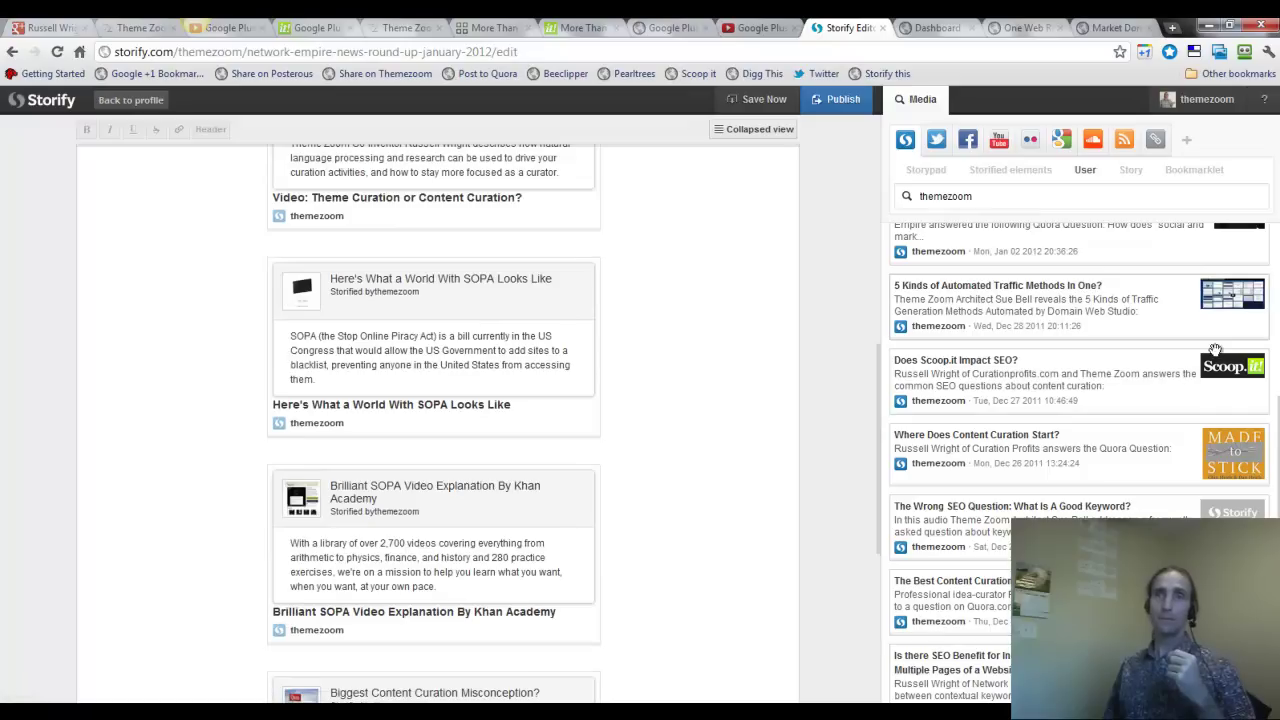
drag(1277, 430, 1272, 262)
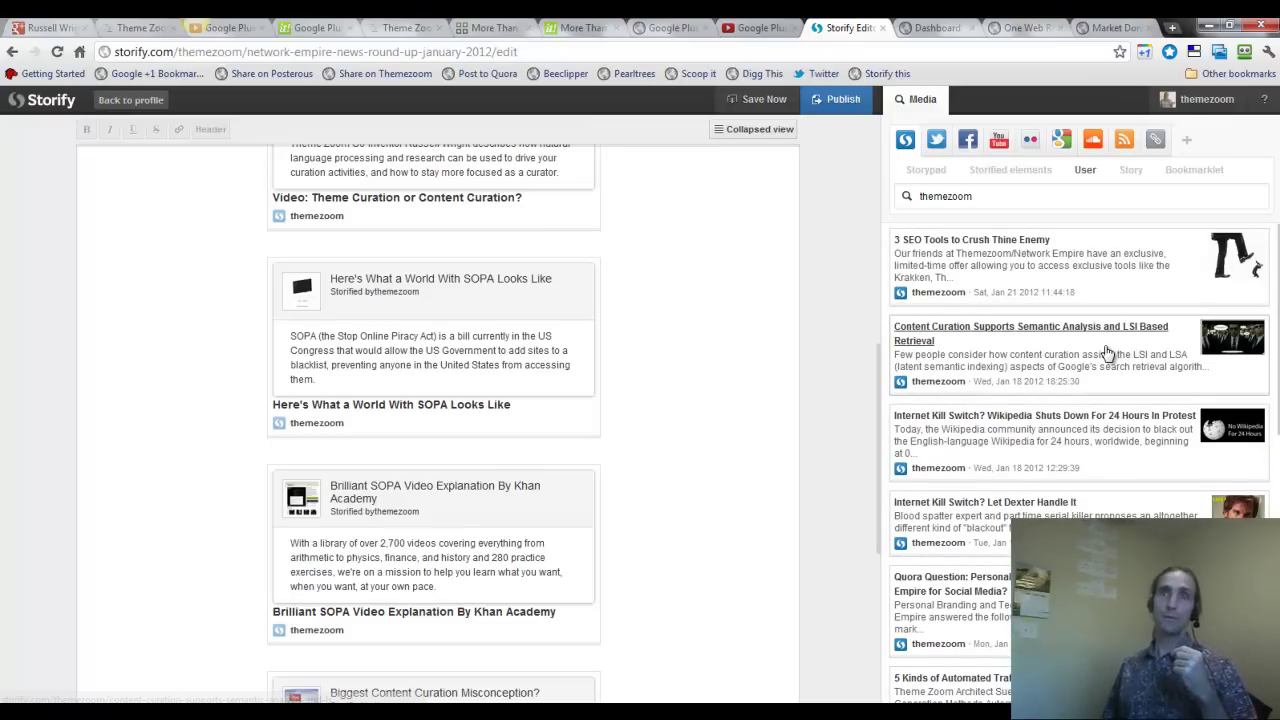
Step: Add the Semantic Analysis and LSI story at the bottom and place '5 Kinds of Automated Traffic Methods in One?' second
drag(1112, 353, 711, 342)
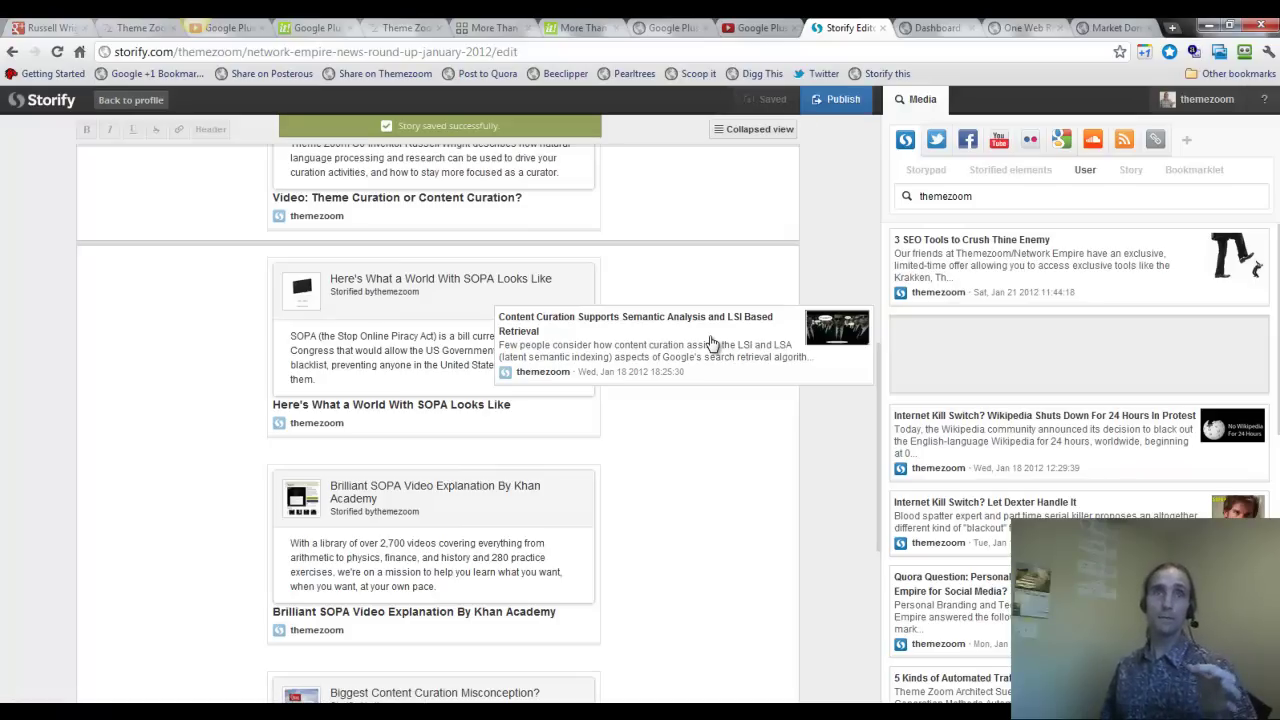
drag(712, 343, 490, 623)
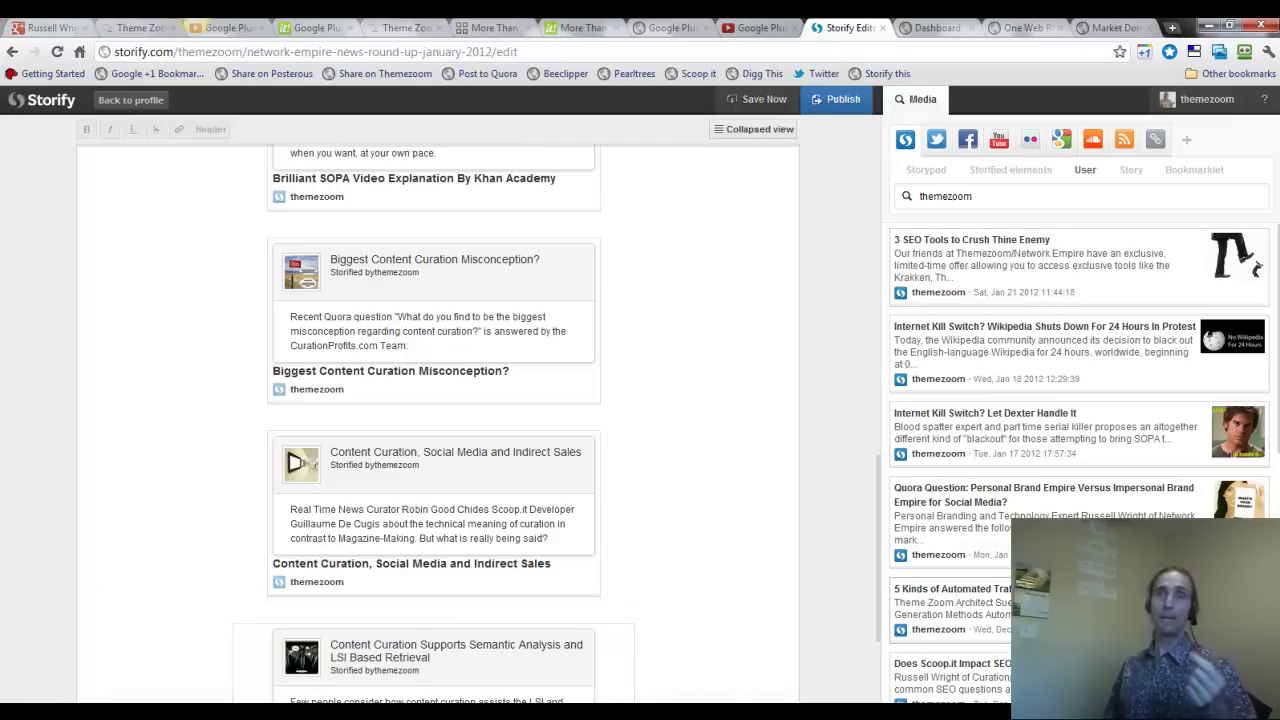
drag(1040, 590, 669, 497)
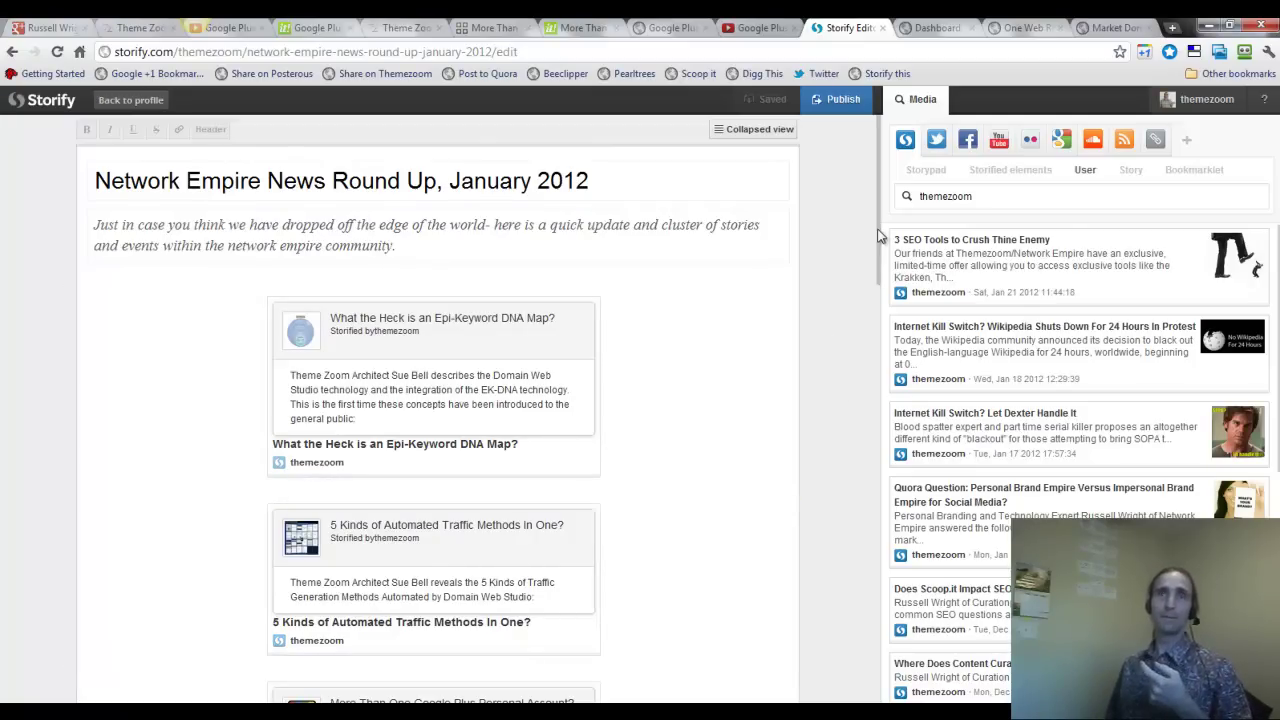
Step: Publish the January 2012 round-up and close the Share & notify prompt without posting
mouse_move(880, 236)
mouse_down()
mouse_move(884, 580)
mouse_move(880, 236)
mouse_up()
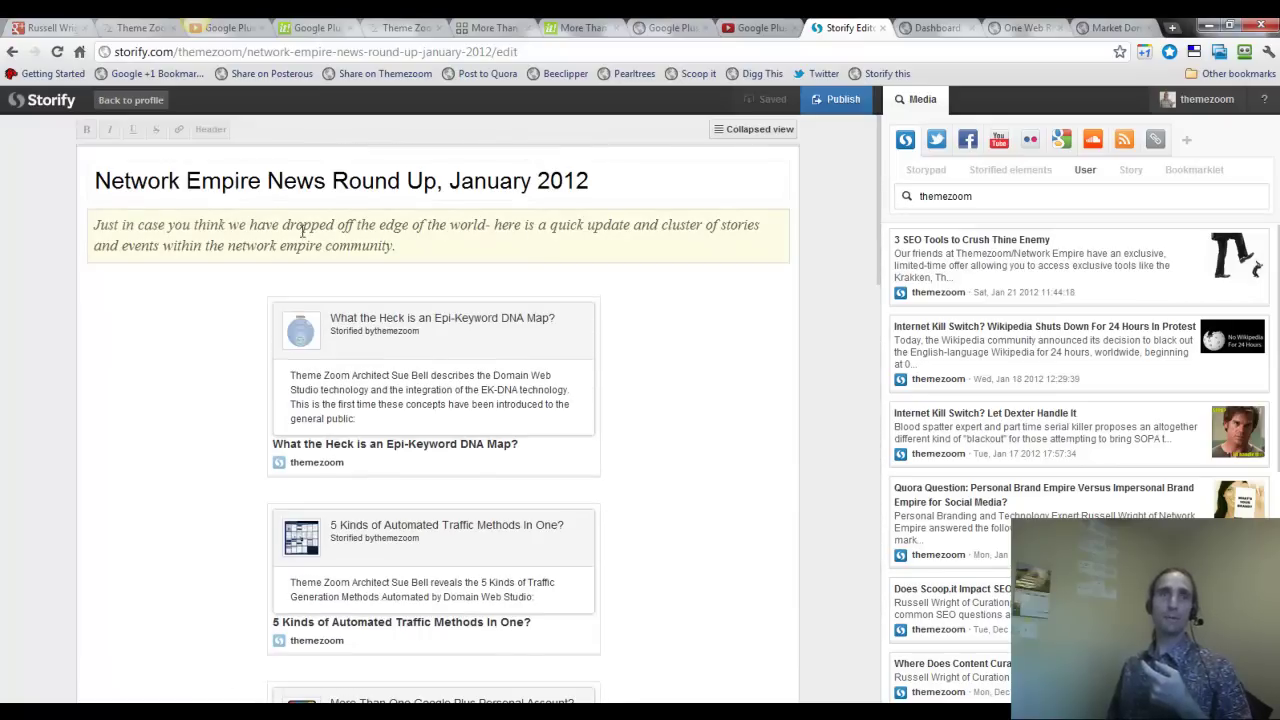
click(843, 102)
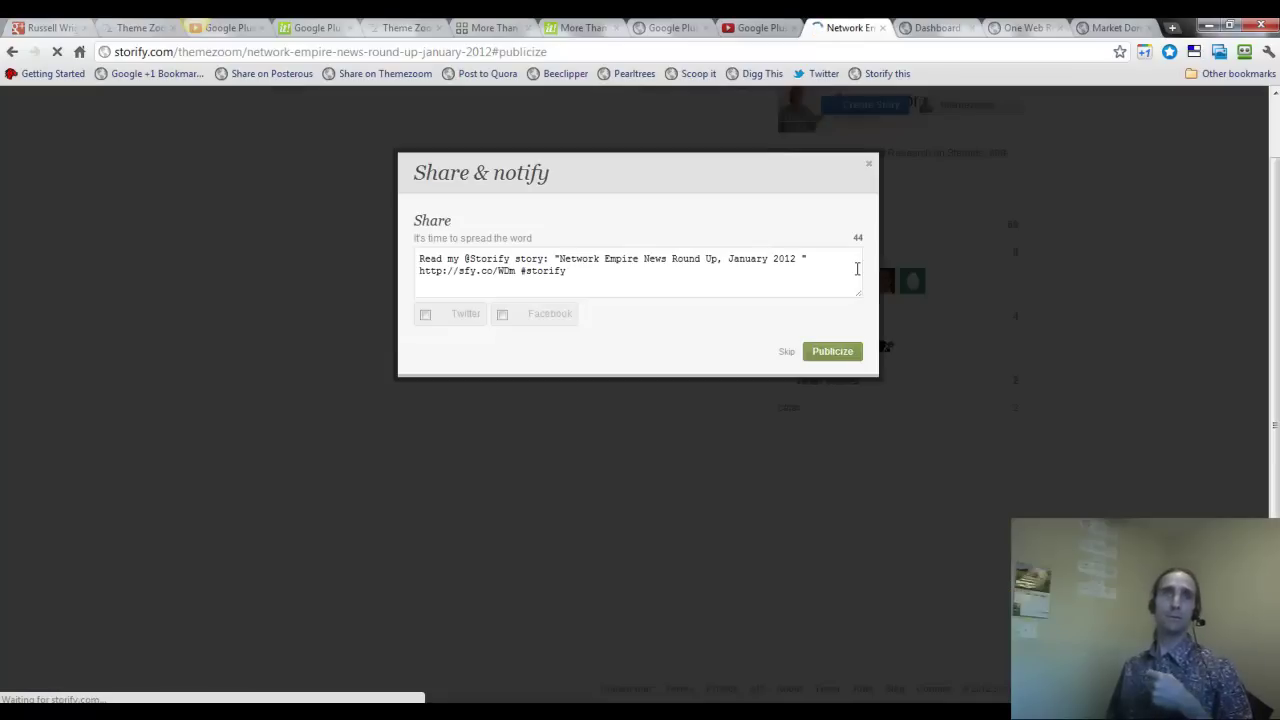
click(872, 170)
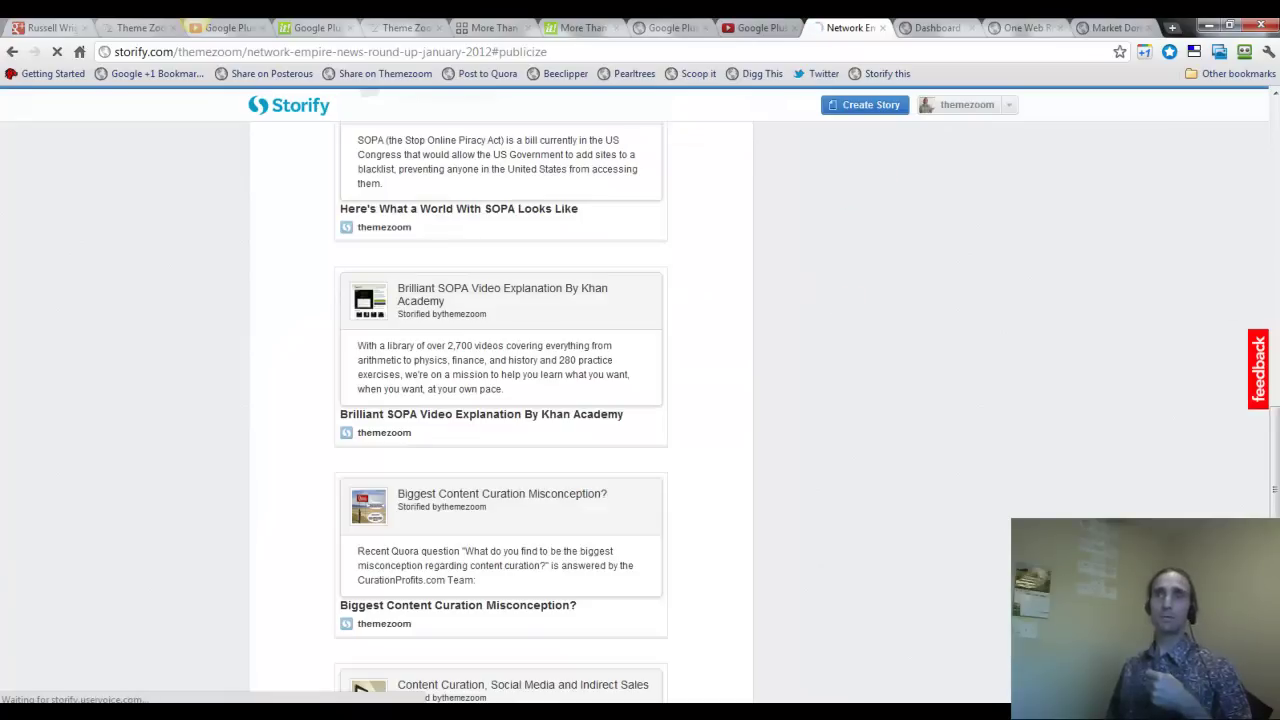
drag(1274, 505, 1268, 190)
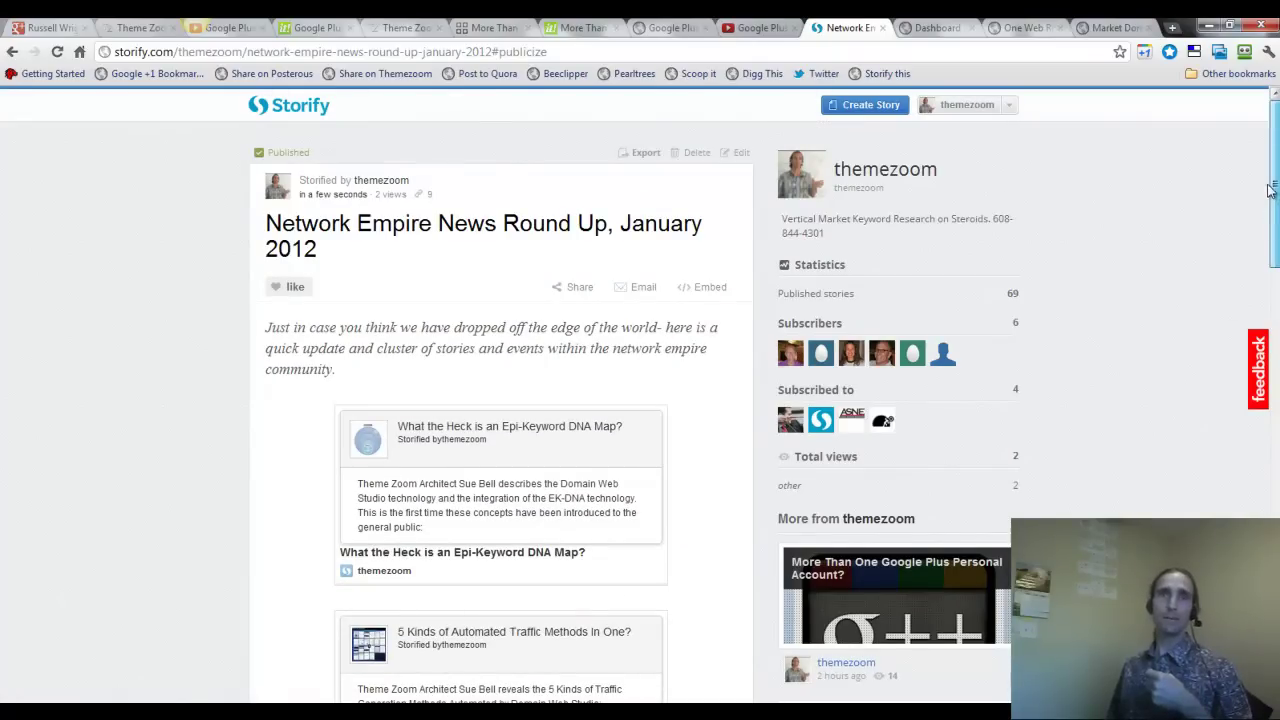
scroll(1151, 320, down, 2)
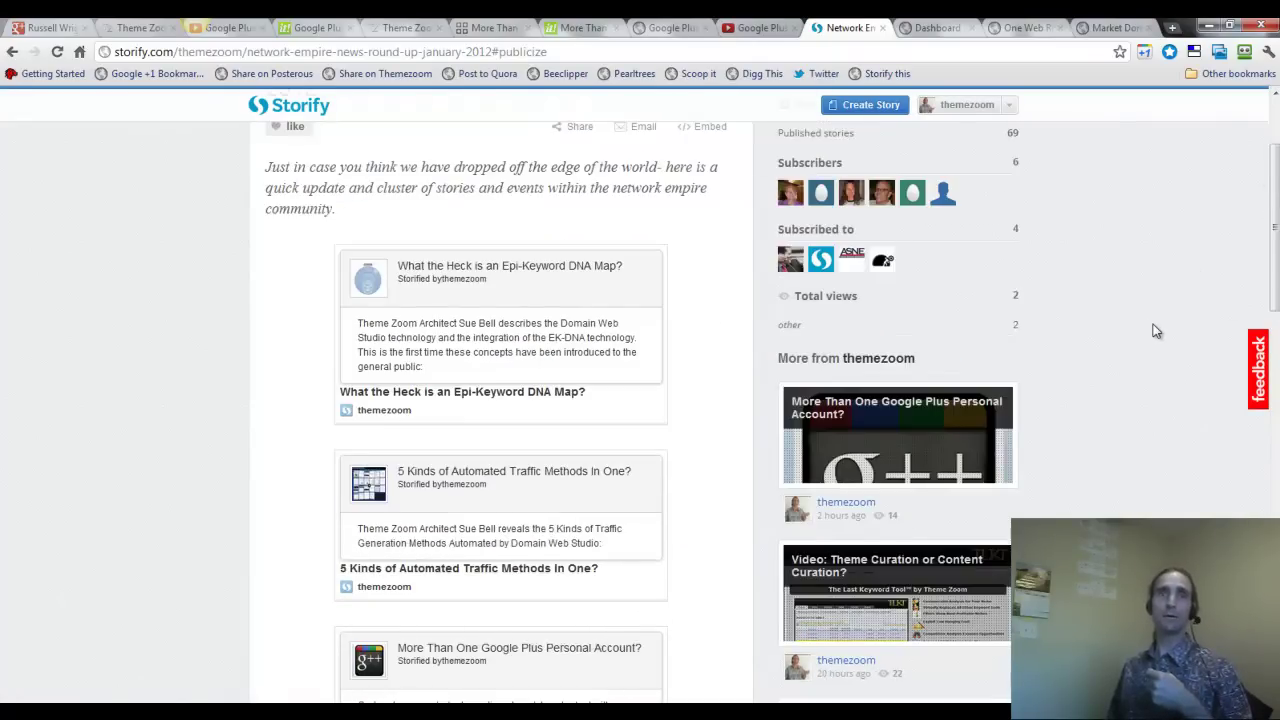
scroll(1156, 331, down, 2)
scroll(1187, 298, up, 4)
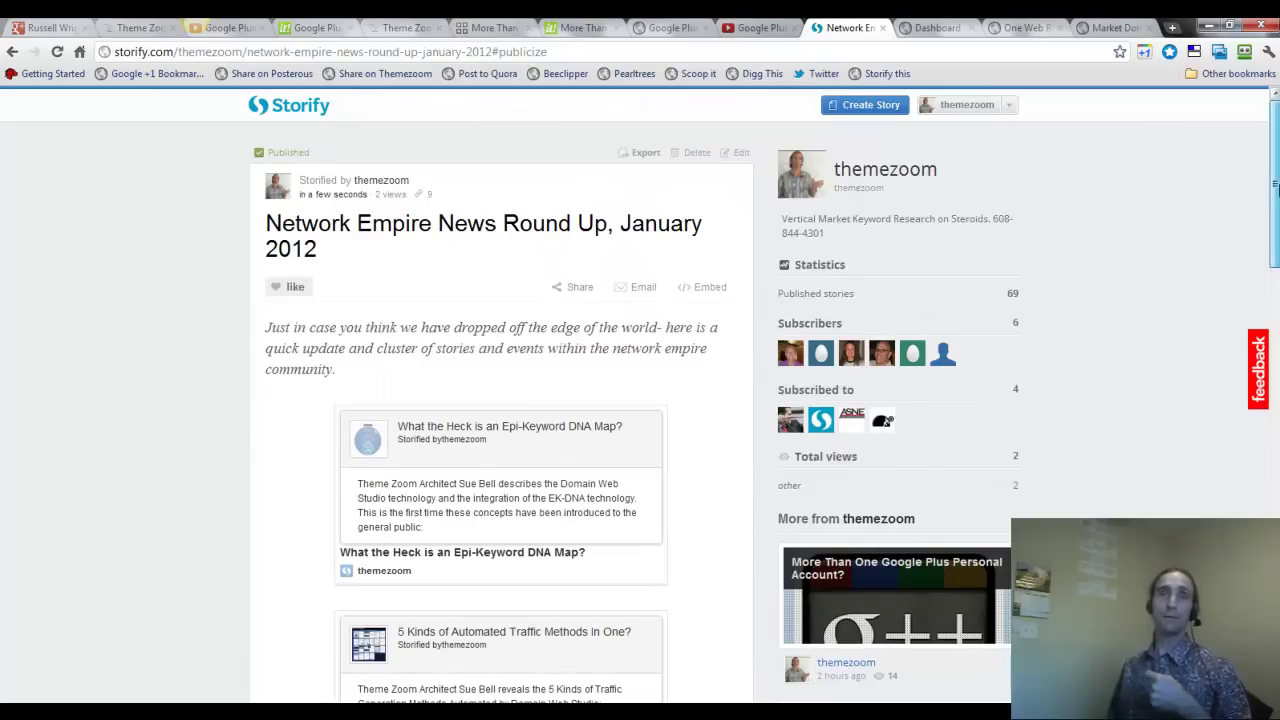